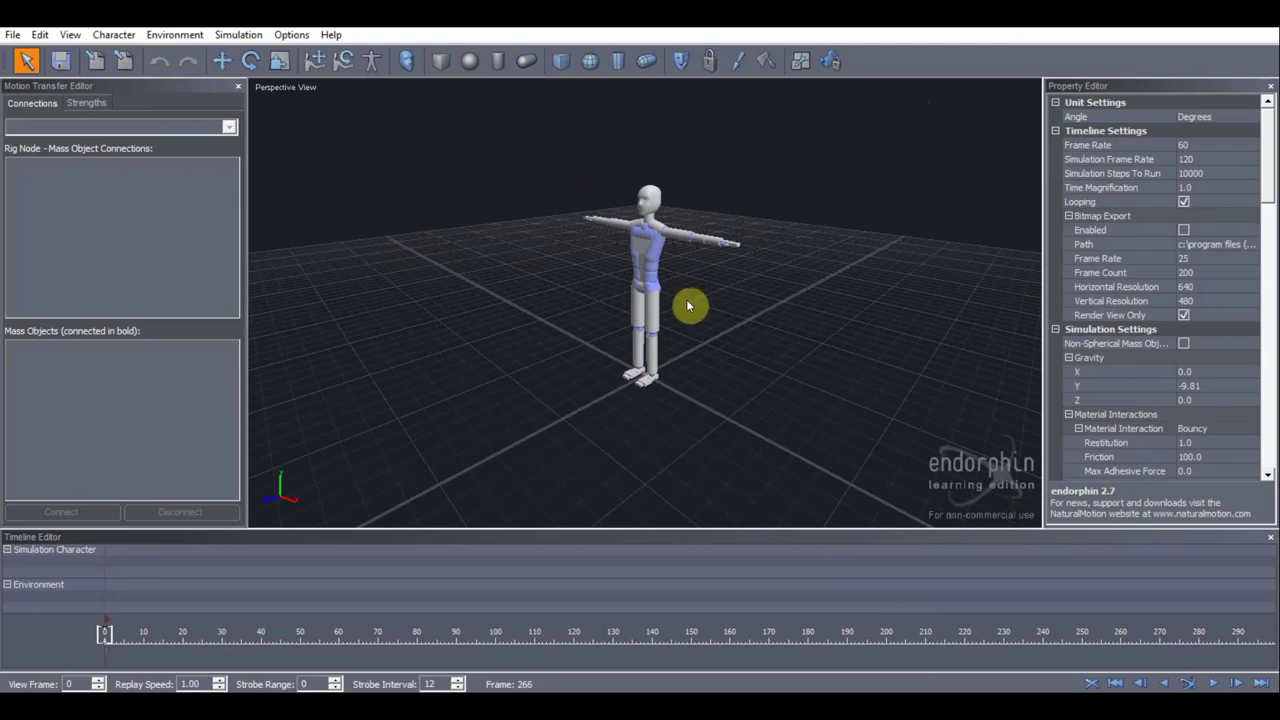
- Orbit and zoom around the T-posed character to inspect it
{"action": "mouse_move", "coordinate": [458, 265]}
{"action": "left_mouse_down", "text": "alt"}
{"action": "mouse_move", "coordinate": [619, 263]}
{"action": "mouse_move", "coordinate": [548, 242]}
{"action": "mouse_move", "coordinate": [560, 248]}
{"action": "left_mouse_up", "text": "alt"}
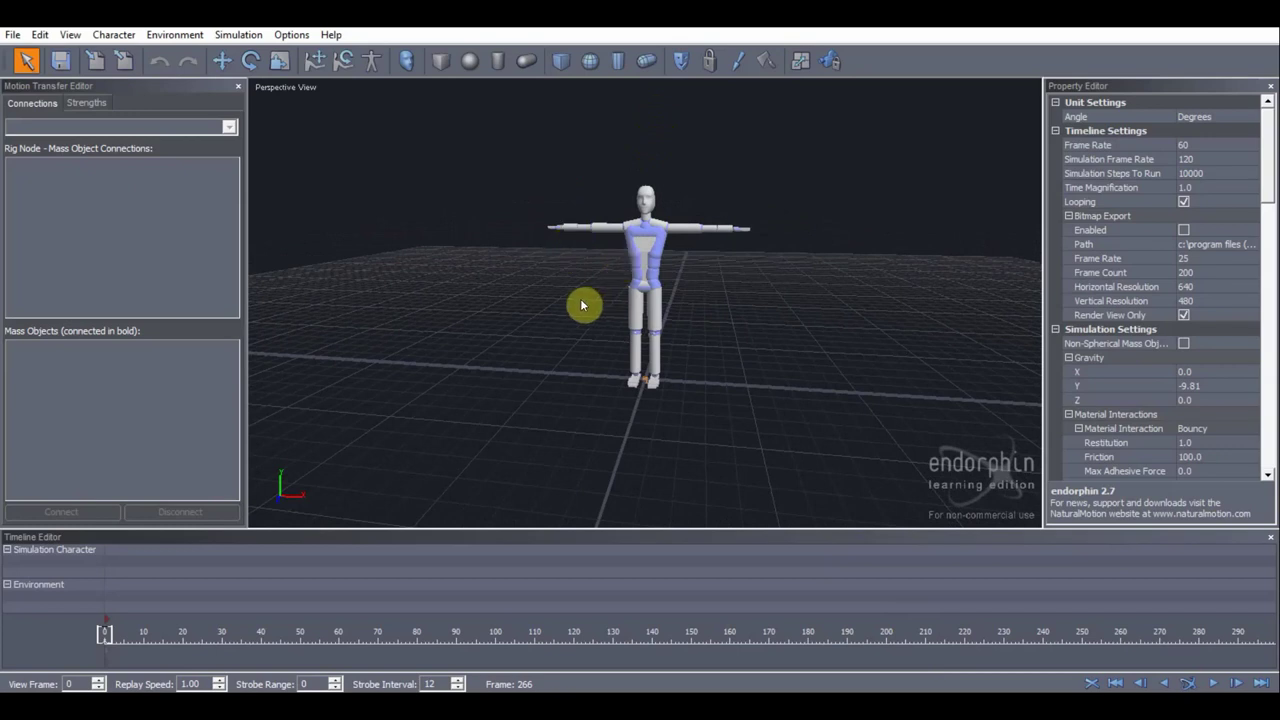
{"action": "scroll", "coordinate": [583, 303], "scroll_direction": "up", "scroll_amount": 2}
{"action": "scroll", "coordinate": [583, 303], "scroll_direction": "up", "scroll_amount": 2}
{"action": "scroll", "coordinate": [583, 303], "scroll_direction": "down", "scroll_amount": 2}
{"action": "mouse_move", "coordinate": [571, 312]}
{"action": "middle_mouse_down"}
{"action": "mouse_move", "coordinate": [463, 314]}
{"action": "mouse_move", "coordinate": [646, 294]}
{"action": "mouse_move", "coordinate": [689, 311]}
{"action": "mouse_move", "coordinate": [606, 320]}
{"action": "mouse_move", "coordinate": [434, 306]}
{"action": "mouse_move", "coordinate": [452, 300]}
{"action": "middle_mouse_up"}
{"action": "middle_click_drag", "start_coordinate": [619, 286], "coordinate": [669, 284]}
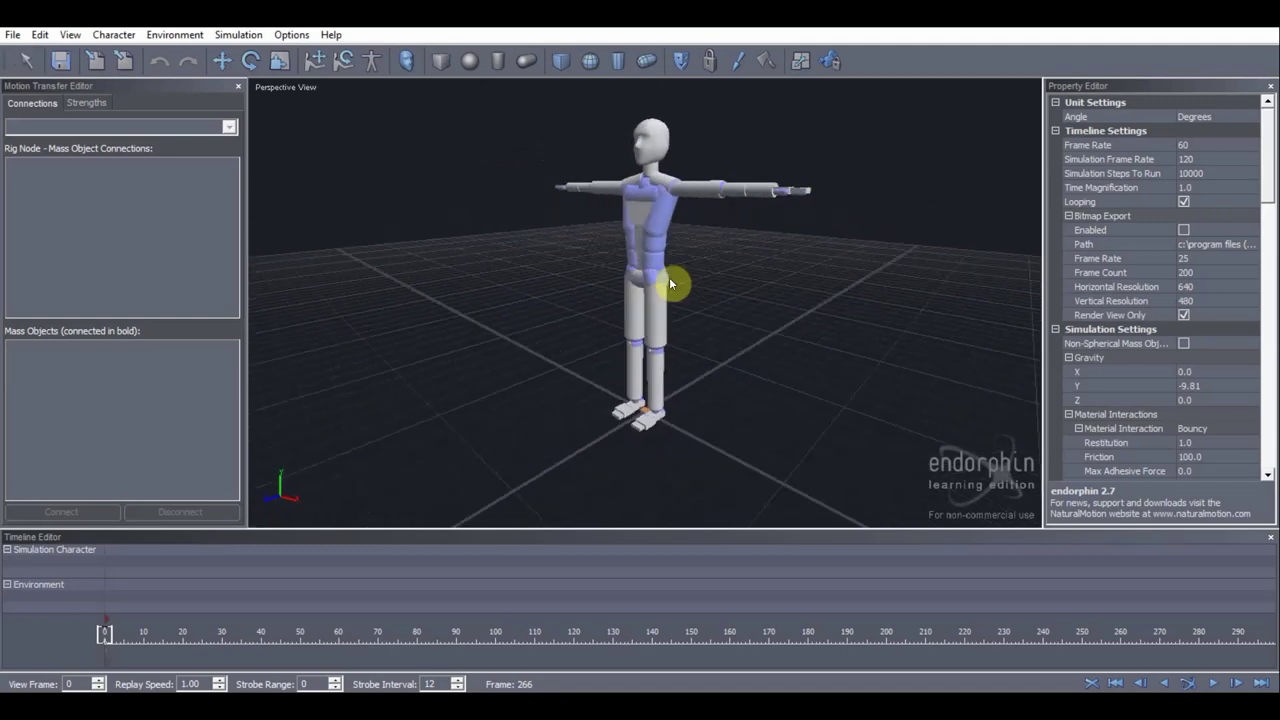
- Load the sample character scene from the File menu and dismiss the Unlock Export Now notice
{"action": "left_click", "coordinate": [12, 36]}
{"action": "left_click", "coordinate": [55, 198]}
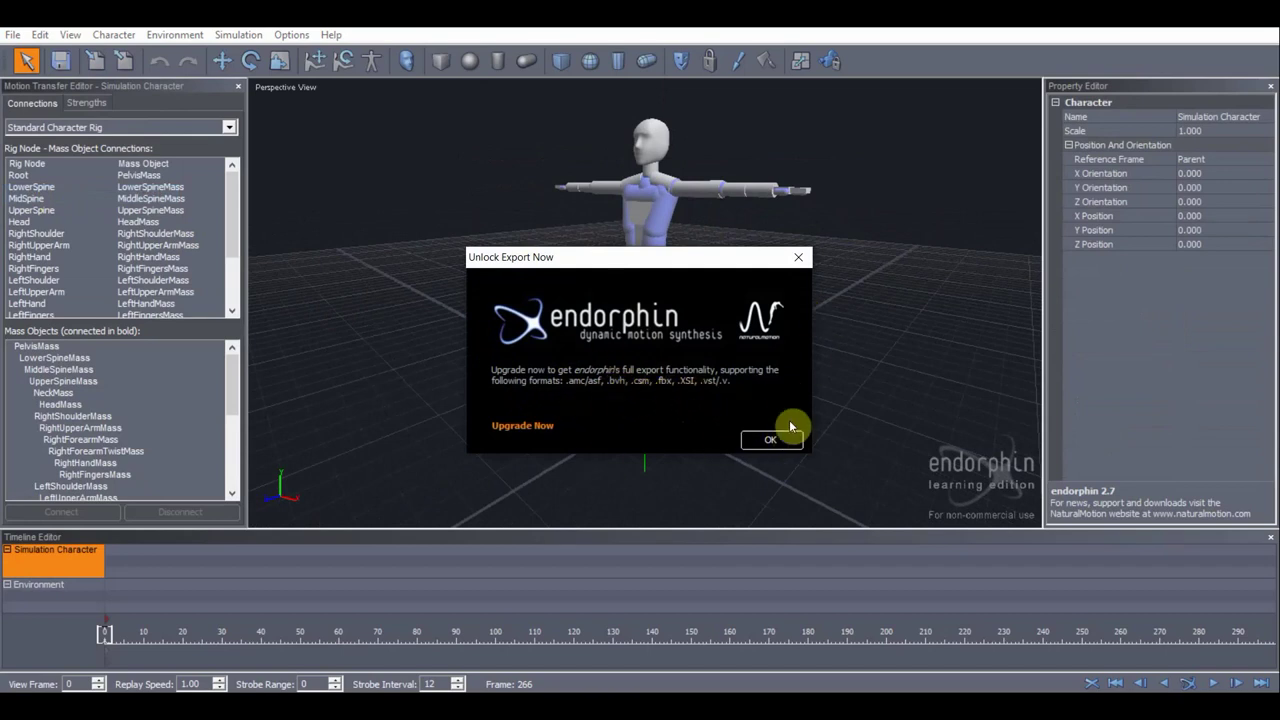
{"action": "left_click", "coordinate": [778, 445]}
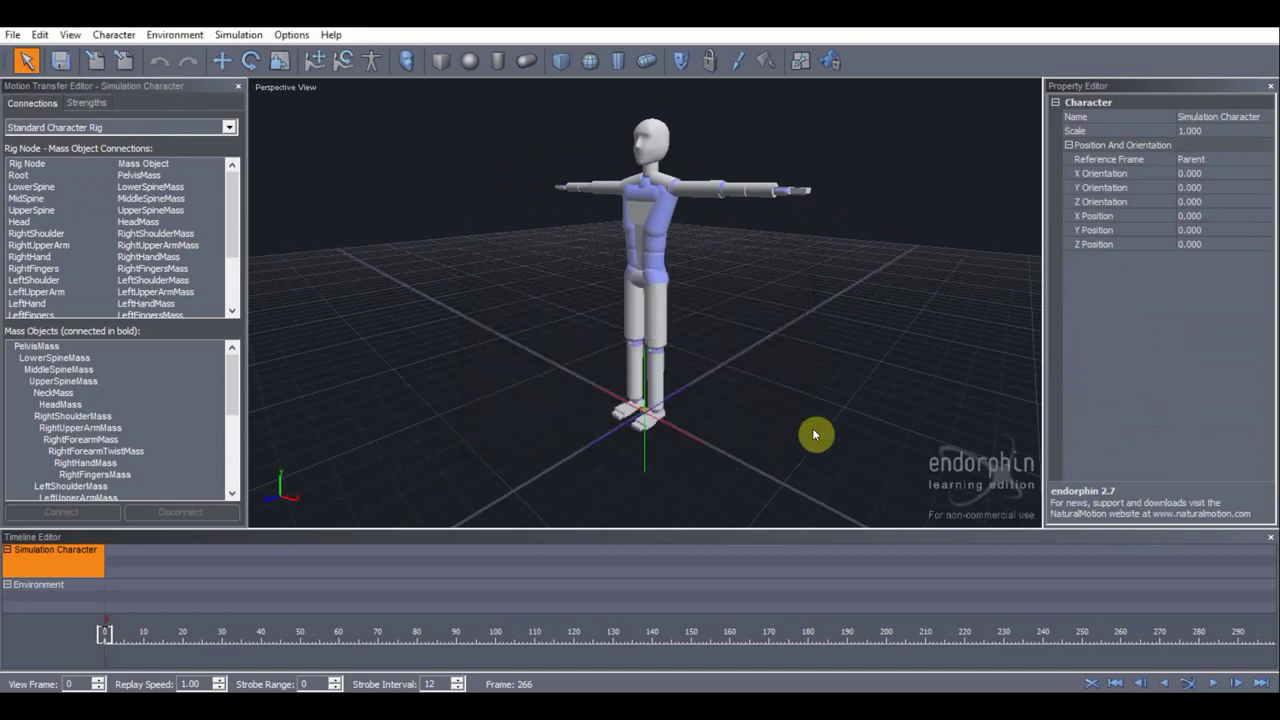
{"action": "mouse_move", "coordinate": [777, 351]}
{"action": "left_mouse_down", "text": "alt"}
{"action": "mouse_move", "coordinate": [626, 354]}
{"action": "mouse_move", "coordinate": [866, 351]}
{"action": "left_mouse_up", "text": "alt"}
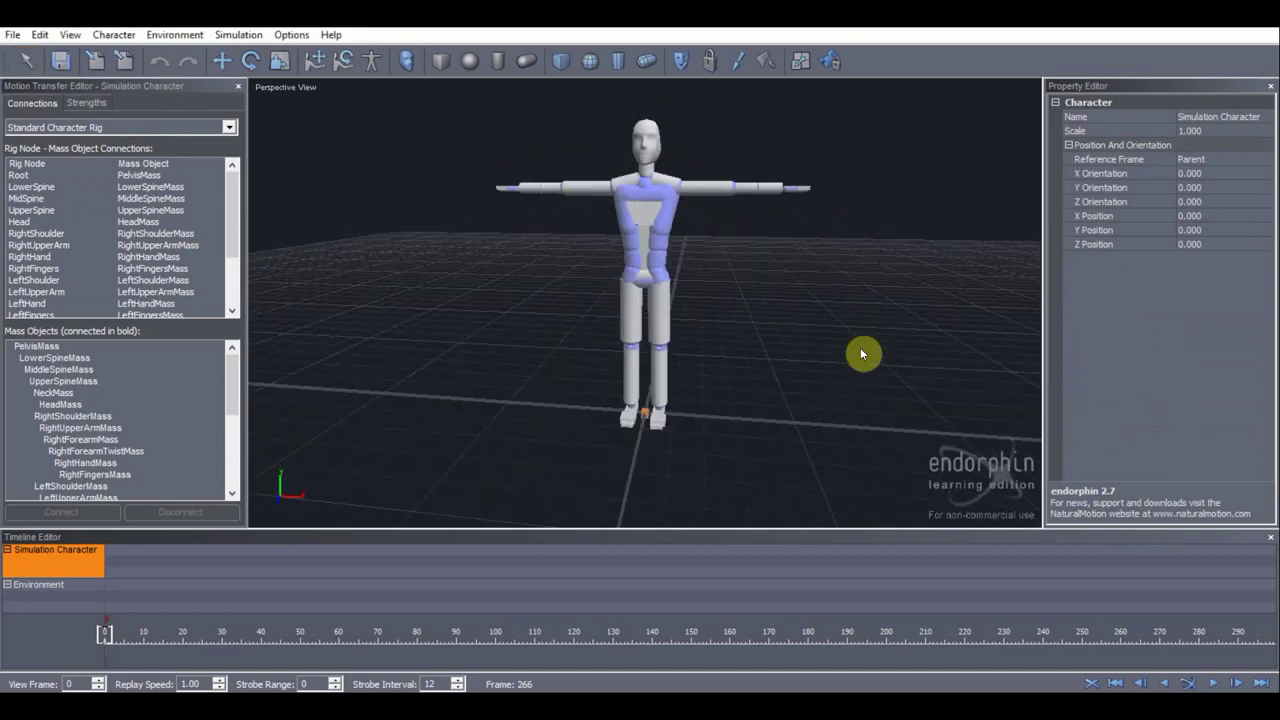
- Select the left upper arm to show LeftUpperArmMass (cylinder, radius 0.043, length 0.300) in the Property Editor
{"action": "key", "text": "q"}
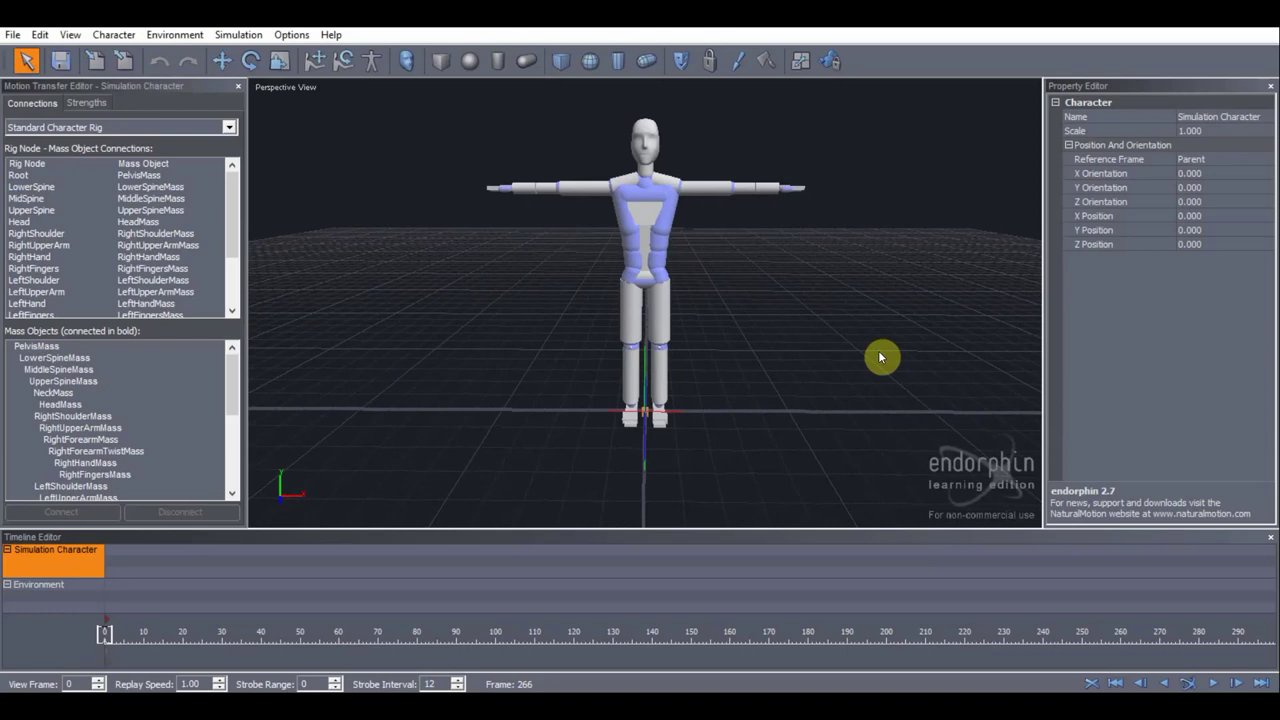
{"action": "mouse_move", "coordinate": [769, 234]}
{"action": "left_mouse_down", "text": "alt"}
{"action": "mouse_move", "coordinate": [800, 243]}
{"action": "mouse_move", "coordinate": [649, 239]}
{"action": "mouse_move", "coordinate": [772, 239]}
{"action": "left_mouse_up", "text": "alt"}
{"action": "left_click", "coordinate": [717, 193]}
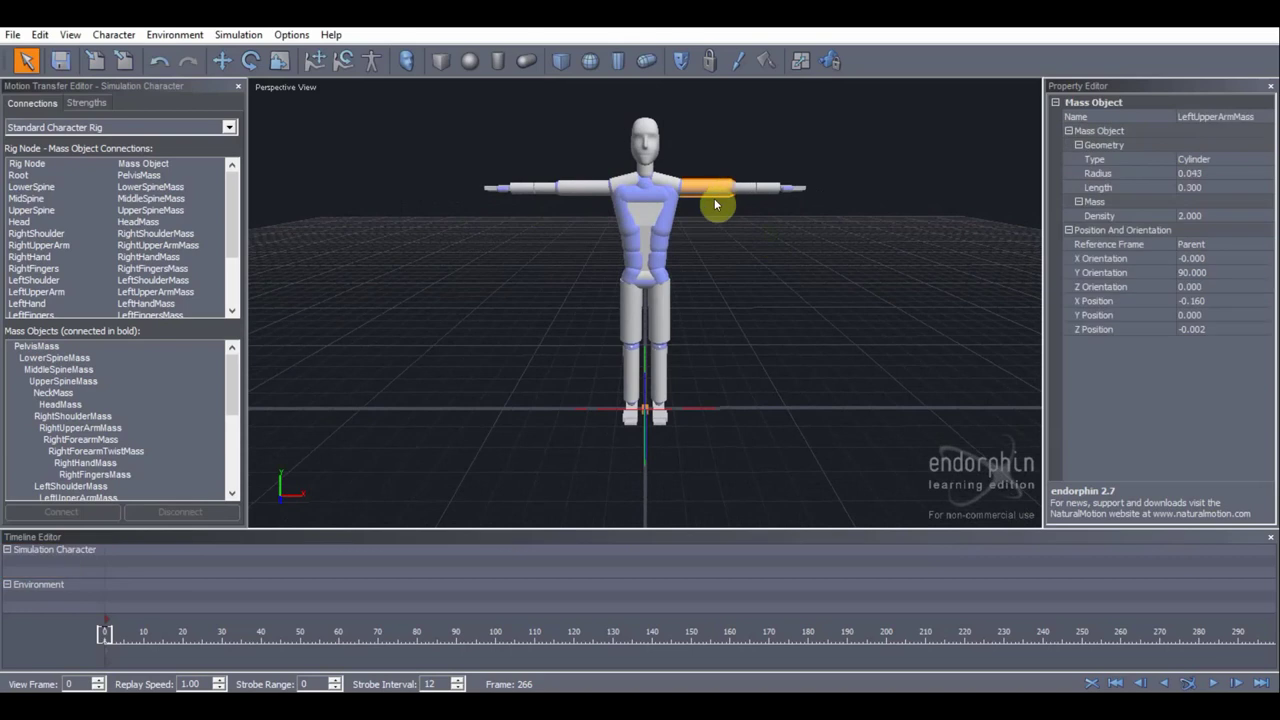
{"action": "mouse_move", "coordinate": [534, 193]}
{"action": "left_mouse_down", "text": "alt"}
{"action": "mouse_move", "coordinate": [467, 194]}
{"action": "mouse_move", "coordinate": [552, 190]}
{"action": "mouse_move", "coordinate": [535, 197]}
{"action": "left_mouse_up", "text": "alt"}
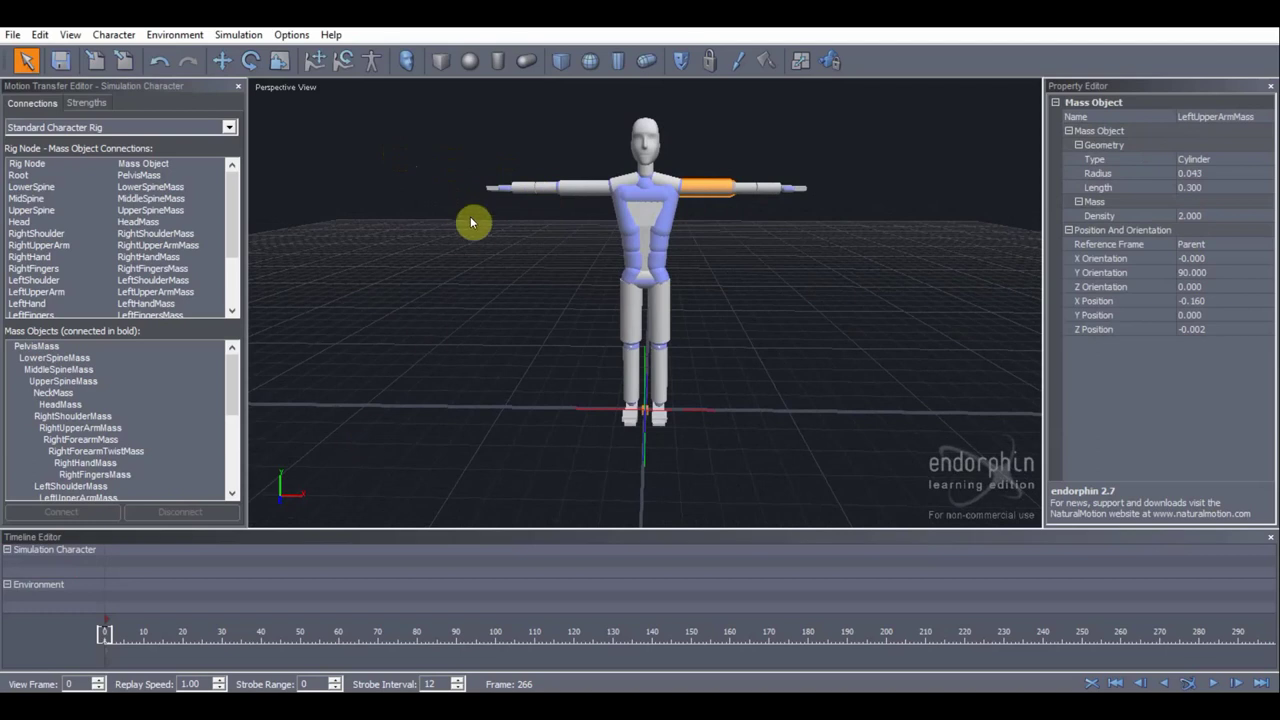
{"action": "mouse_move", "coordinate": [449, 240]}
{"action": "left_mouse_down", "text": "alt"}
{"action": "mouse_move", "coordinate": [388, 244]}
{"action": "mouse_move", "coordinate": [631, 243]}
{"action": "mouse_move", "coordinate": [363, 240]}
{"action": "mouse_move", "coordinate": [383, 234]}
{"action": "left_mouse_up", "text": "alt"}
{"action": "scroll", "coordinate": [524, 175], "scroll_direction": "up", "scroll_amount": 2}
{"action": "scroll", "coordinate": [524, 180], "scroll_direction": "down", "scroll_amount": 3}
{"action": "mouse_move", "coordinate": [537, 191]}
{"action": "left_mouse_down", "text": "alt"}
{"action": "mouse_move", "coordinate": [608, 180]}
{"action": "mouse_move", "coordinate": [651, 205]}
{"action": "mouse_move", "coordinate": [840, 211]}
{"action": "mouse_move", "coordinate": [643, 197]}
{"action": "mouse_move", "coordinate": [587, 210]}
{"action": "mouse_move", "coordinate": [700, 199]}
{"action": "mouse_move", "coordinate": [670, 213]}
{"action": "left_mouse_up", "text": "alt"}
{"action": "scroll", "coordinate": [656, 202], "scroll_direction": "up", "scroll_amount": 3}
{"action": "scroll", "coordinate": [655, 202], "scroll_direction": "down", "scroll_amount": 3}
{"action": "scroll", "coordinate": [643, 197], "scroll_direction": "up", "scroll_amount": 3}
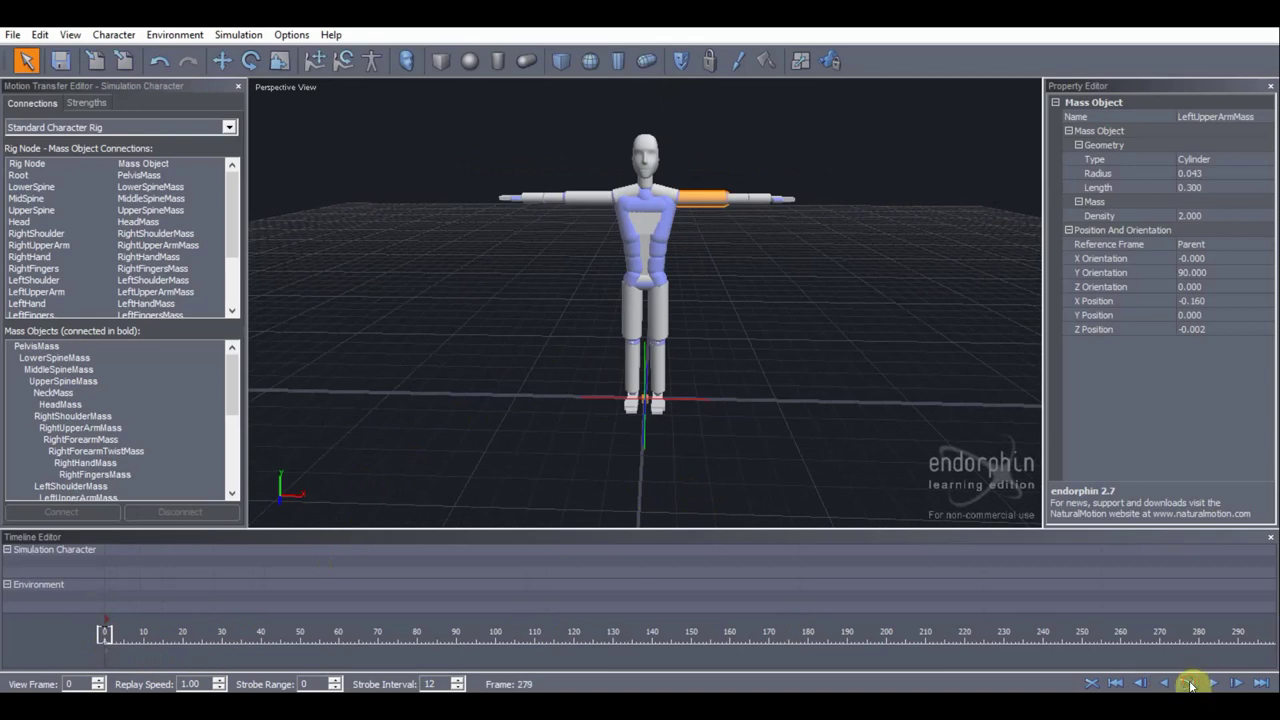
- Simulate the collapse to frame 146, then add a single key at frame 1 on the Simulation Character track
{"action": "left_click", "coordinate": [1190, 683]}
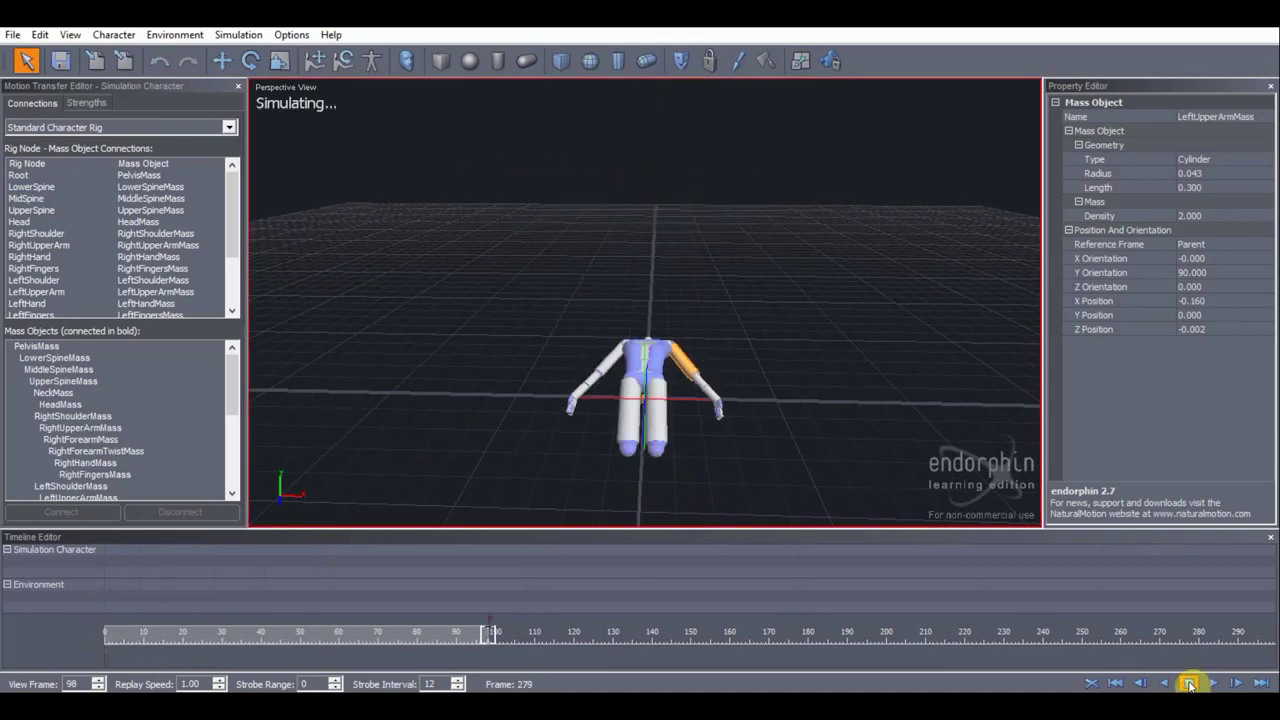
{"action": "left_click", "coordinate": [1190, 683]}
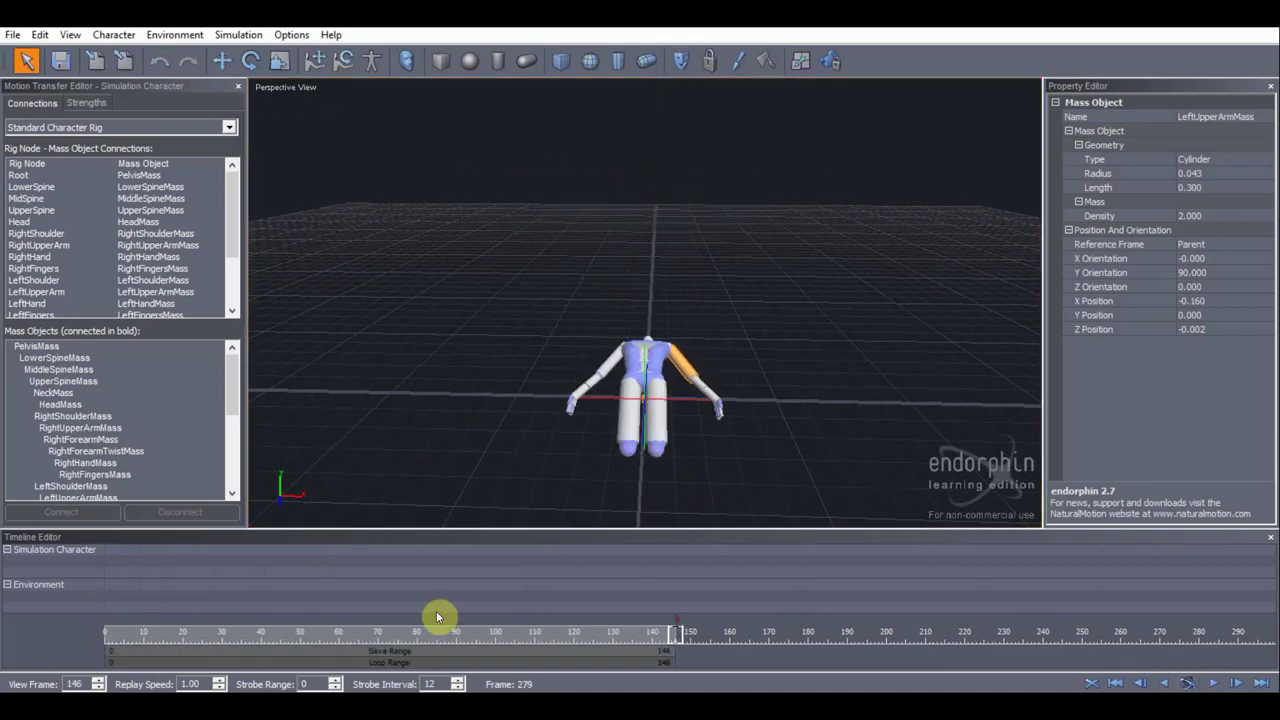
{"action": "left_click", "coordinate": [108, 638]}
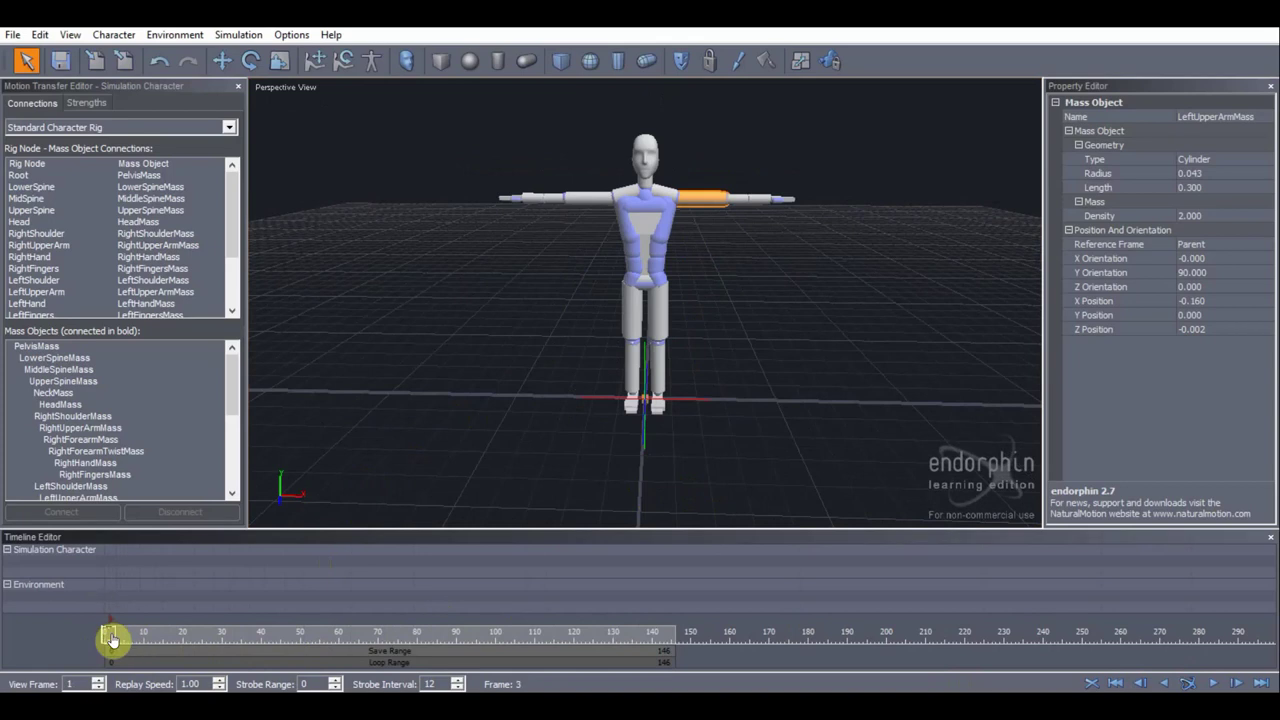
{"action": "right_click", "coordinate": [108, 583]}
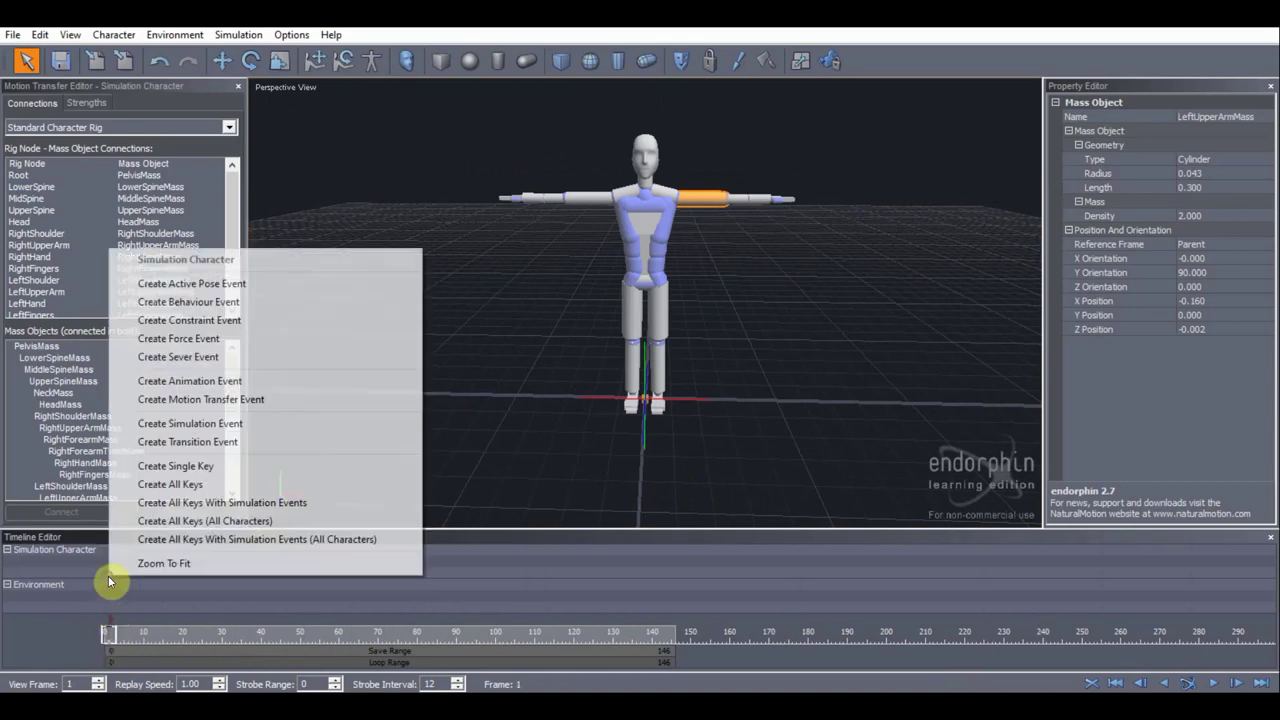
{"action": "left_click", "coordinate": [180, 468]}
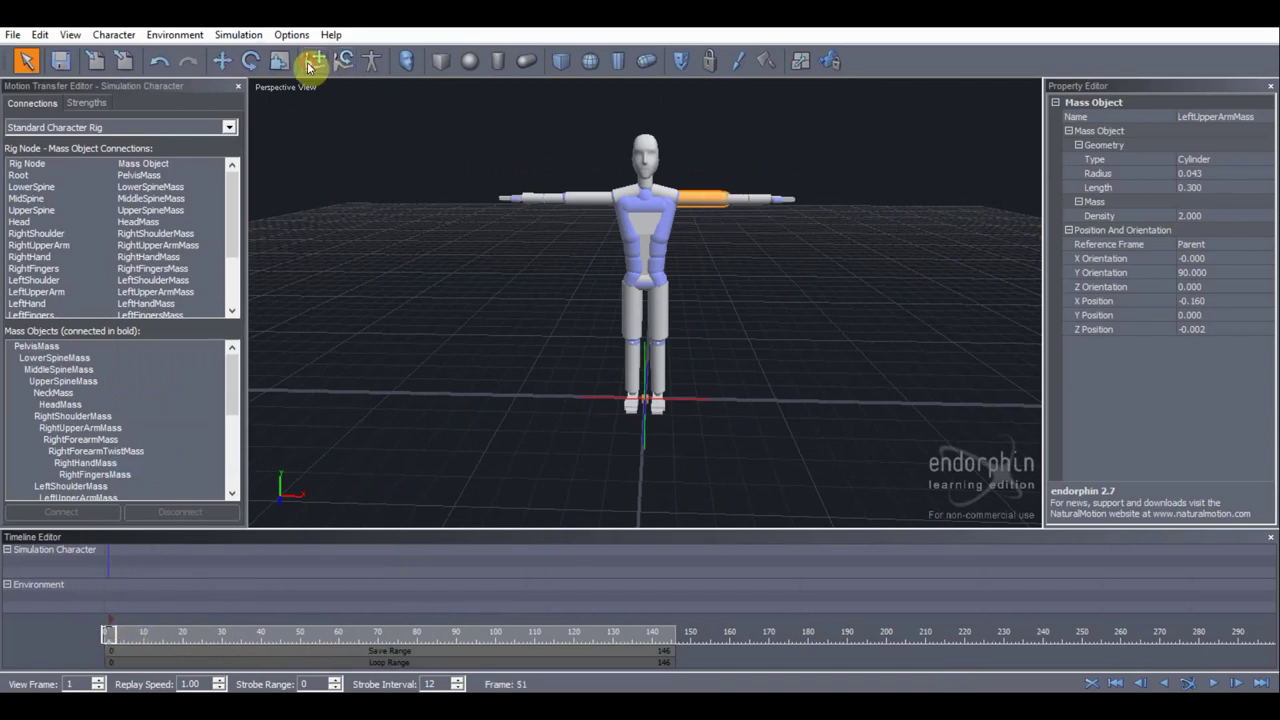
- Rotate both upper arms down toward the character's sides
{"action": "left_click", "coordinate": [343, 61]}
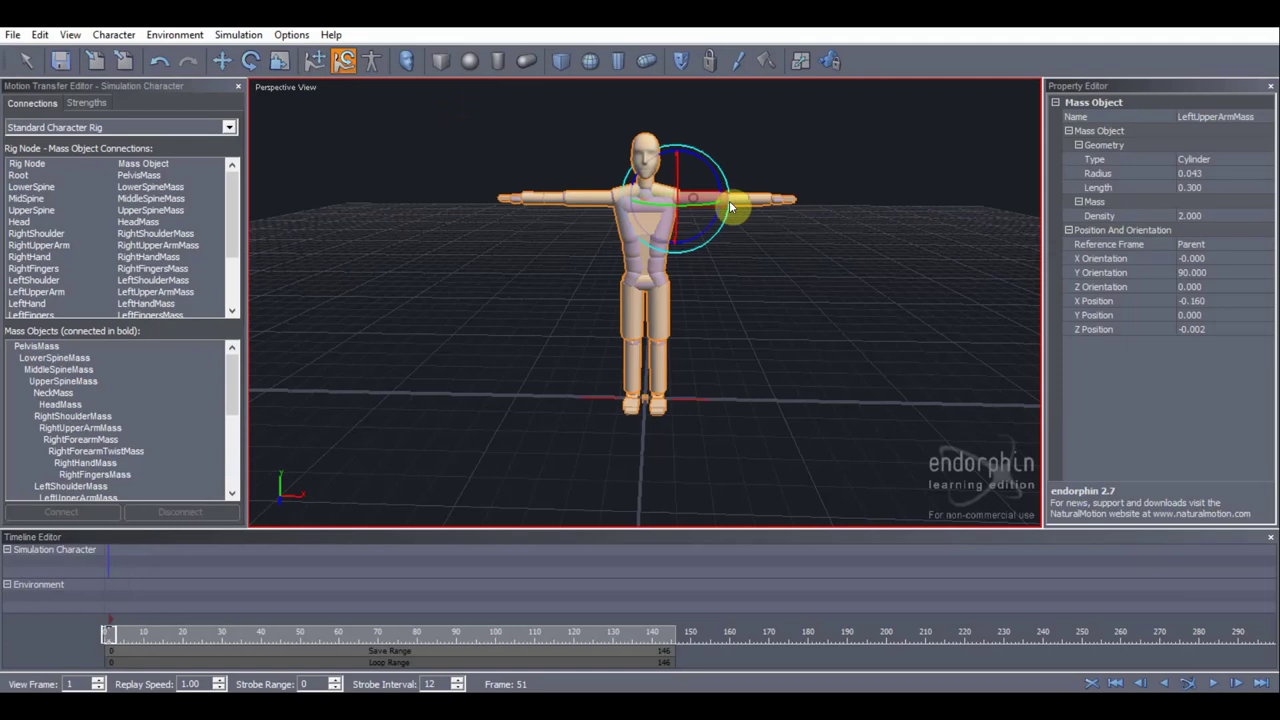
{"action": "left_click_drag", "start_coordinate": [728, 192], "coordinate": [714, 257]}
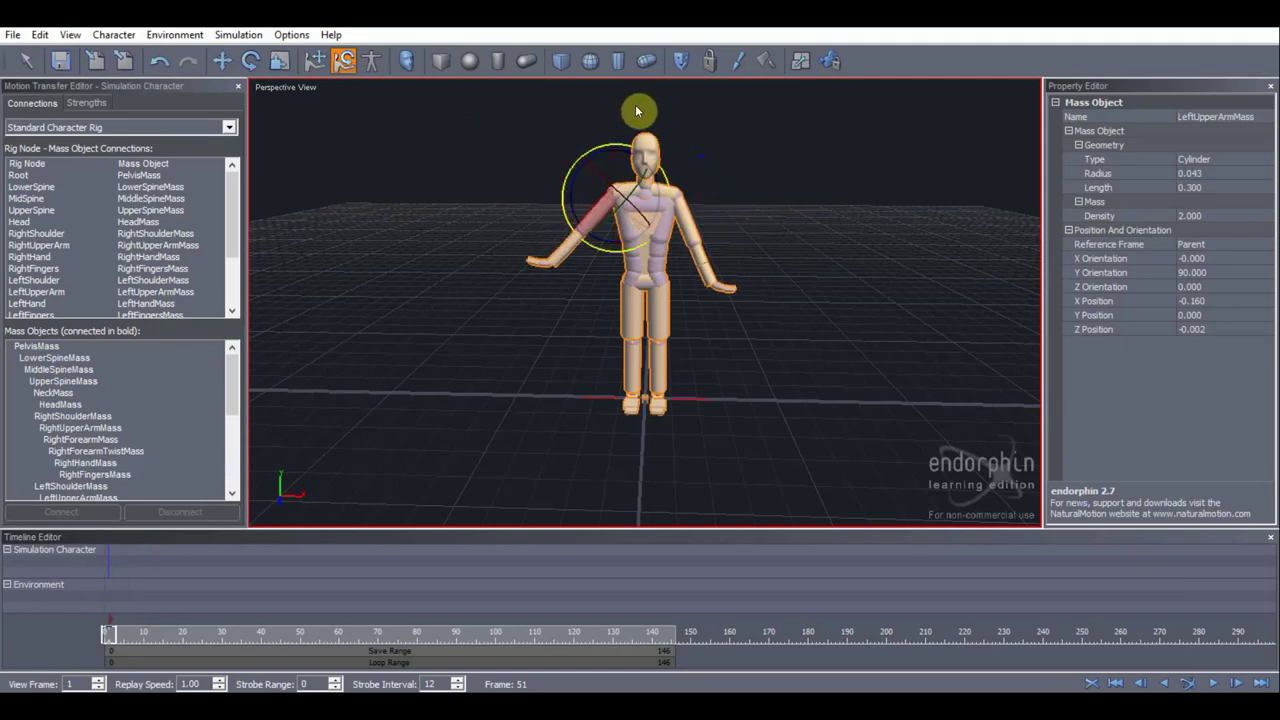
{"action": "left_click_drag", "start_coordinate": [670, 180], "coordinate": [597, 97]}
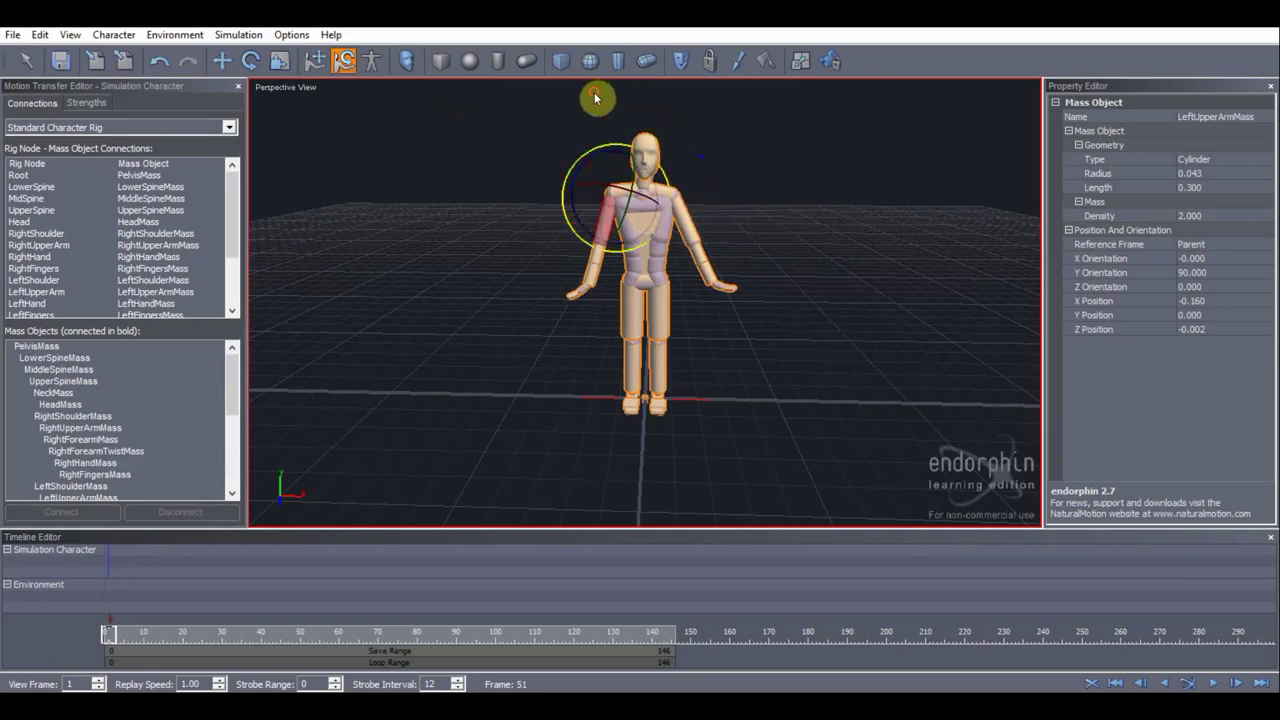
- Drag the pelvis down so the character drops into a bent-knee crouch
{"action": "left_click", "coordinate": [313, 61]}
{"action": "left_click", "coordinate": [640, 285]}
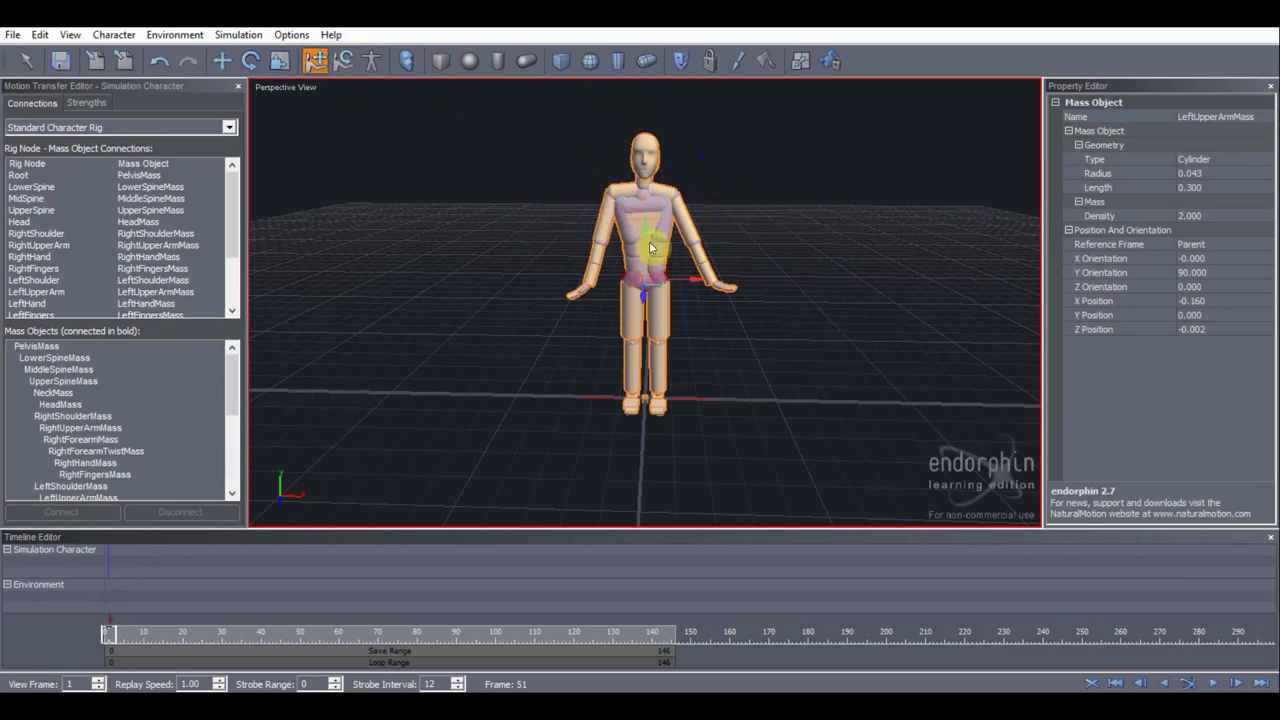
{"action": "left_click_drag", "start_coordinate": [645, 233], "coordinate": [645, 296]}
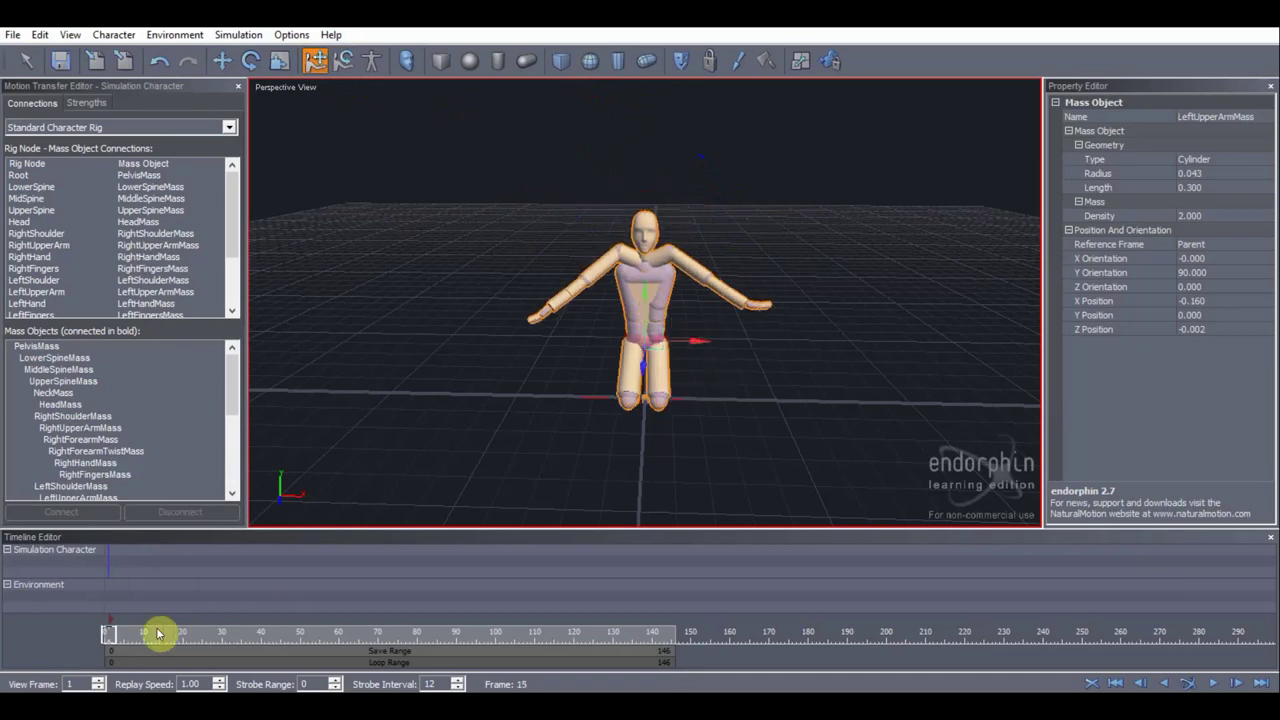
{"action": "left_click", "coordinate": [117, 637]}
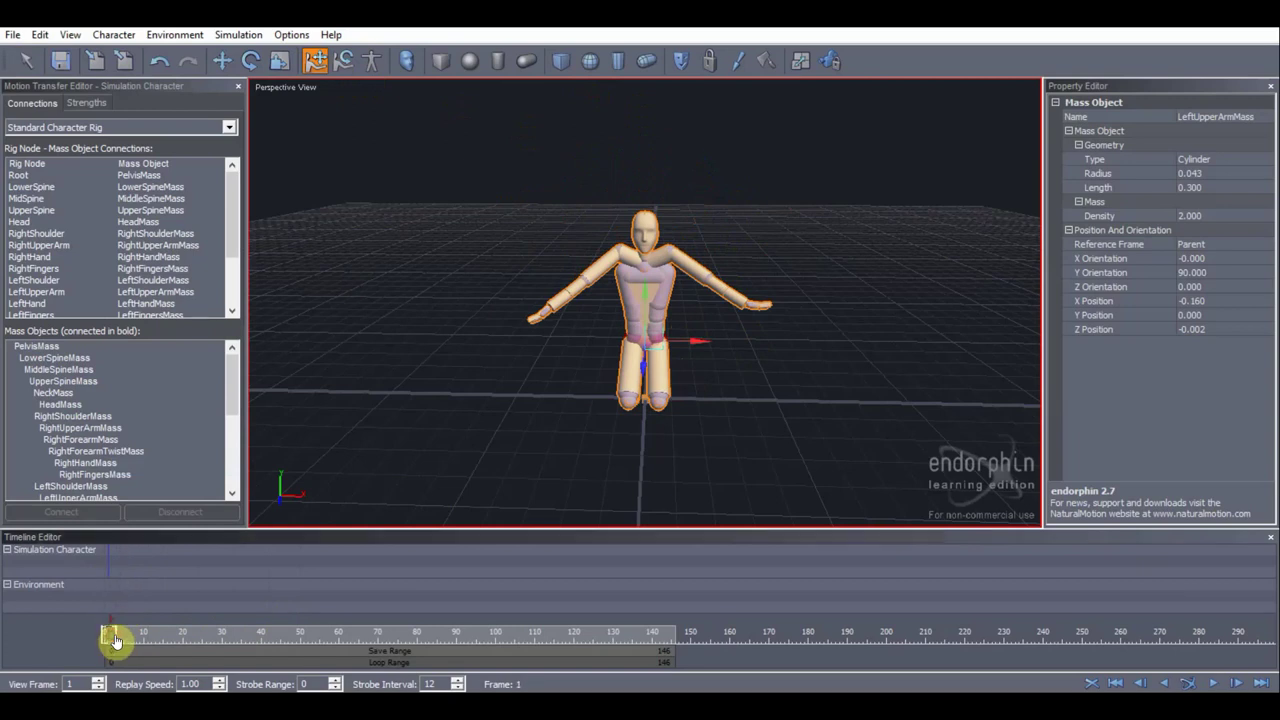
- Scrub back and forth through the opening frames to preview the motion from the crouch
{"action": "left_click_drag", "start_coordinate": [117, 637], "coordinate": [98, 640]}
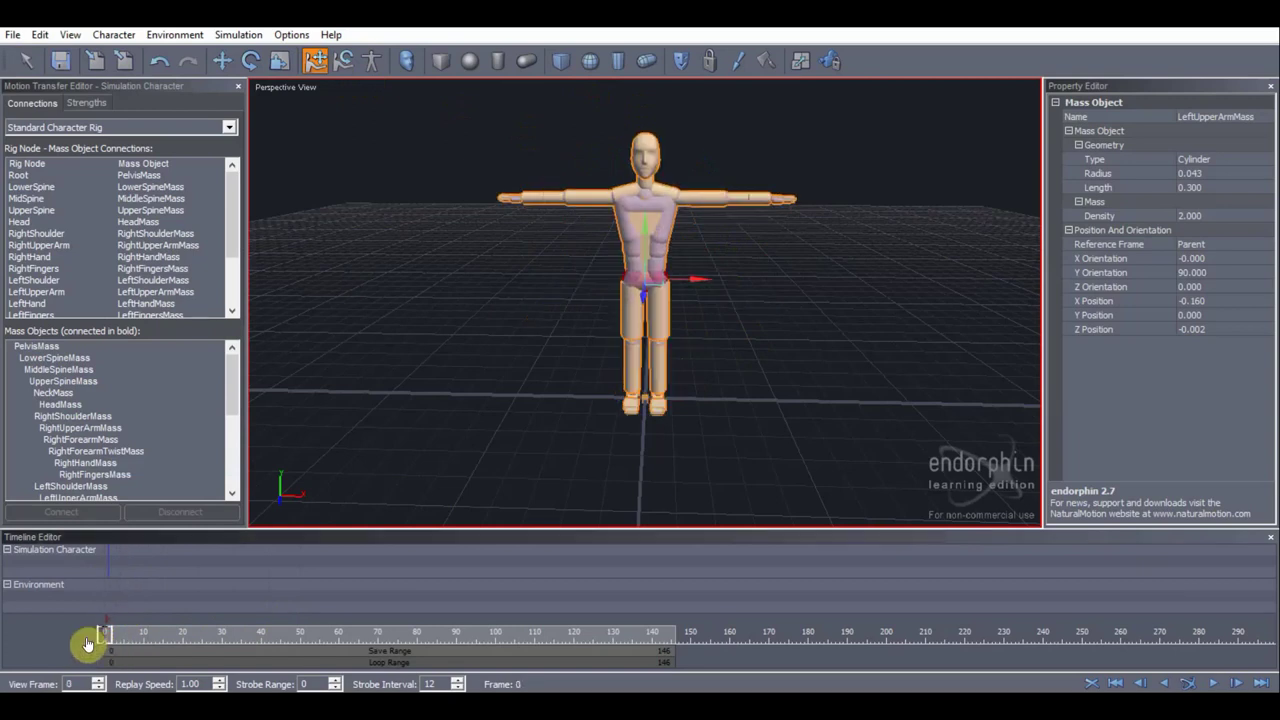
{"action": "left_click", "coordinate": [119, 639]}
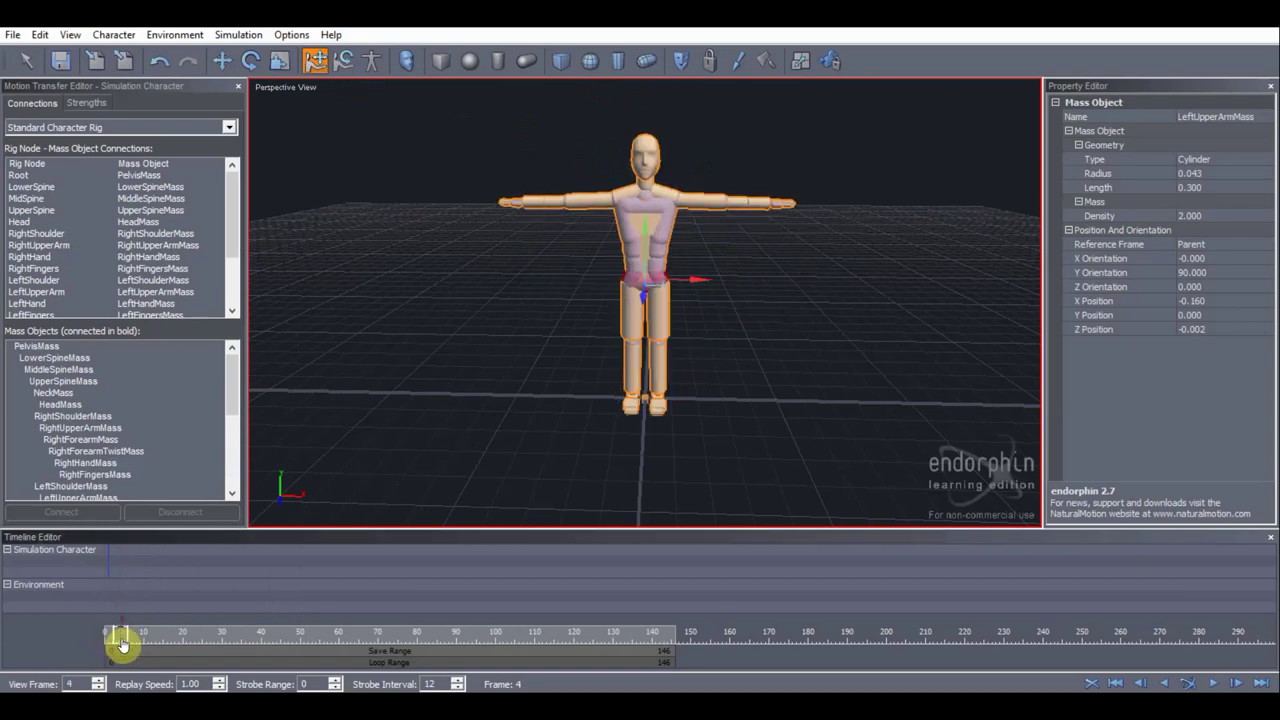
{"action": "mouse_move", "coordinate": [129, 645]}
{"action": "left_mouse_down"}
{"action": "mouse_move", "coordinate": [171, 649]}
{"action": "mouse_move", "coordinate": [110, 643]}
{"action": "left_mouse_up"}
{"action": "left_click", "coordinate": [124, 647]}
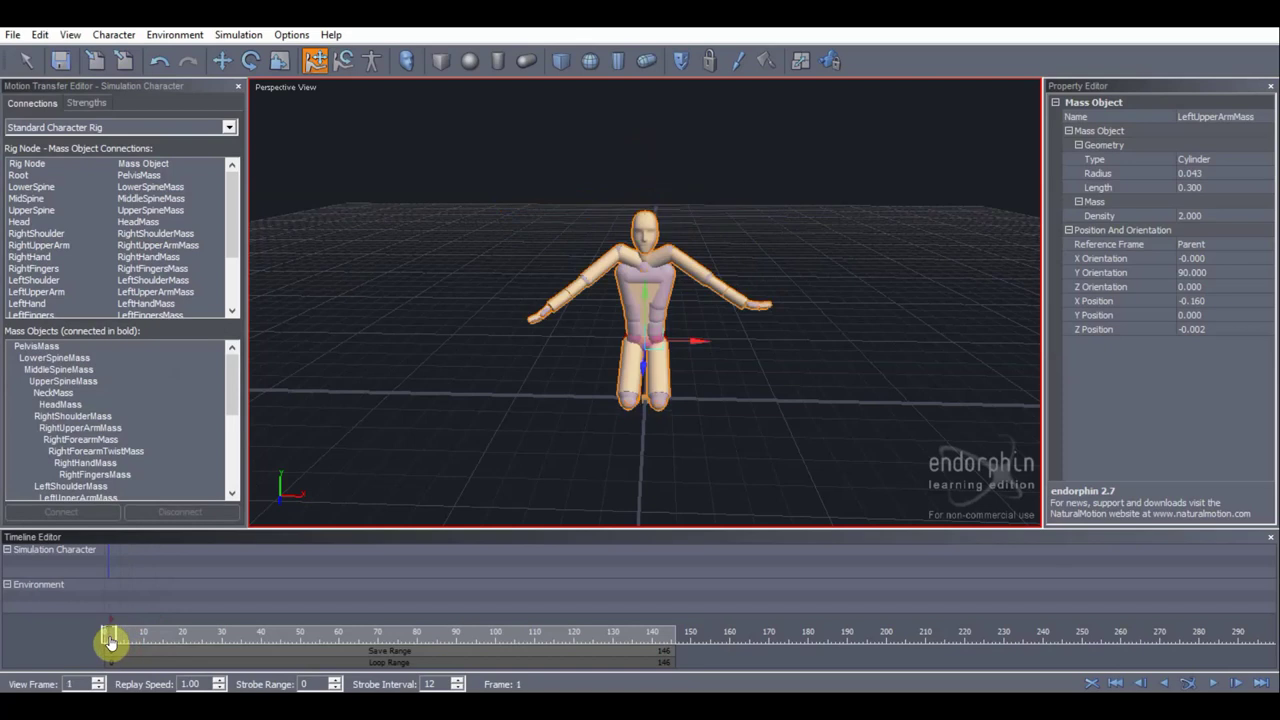
{"action": "left_click_drag", "start_coordinate": [111, 642], "coordinate": [134, 638]}
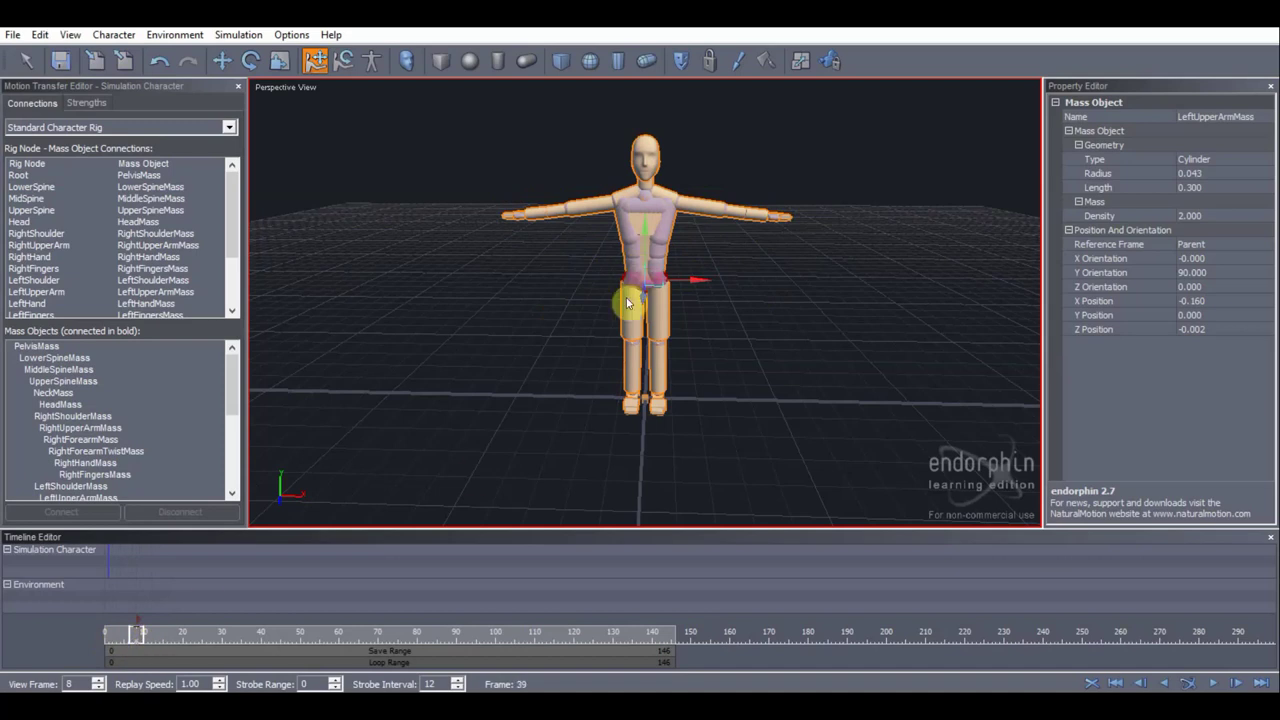
{"action": "left_click", "coordinate": [101, 637]}
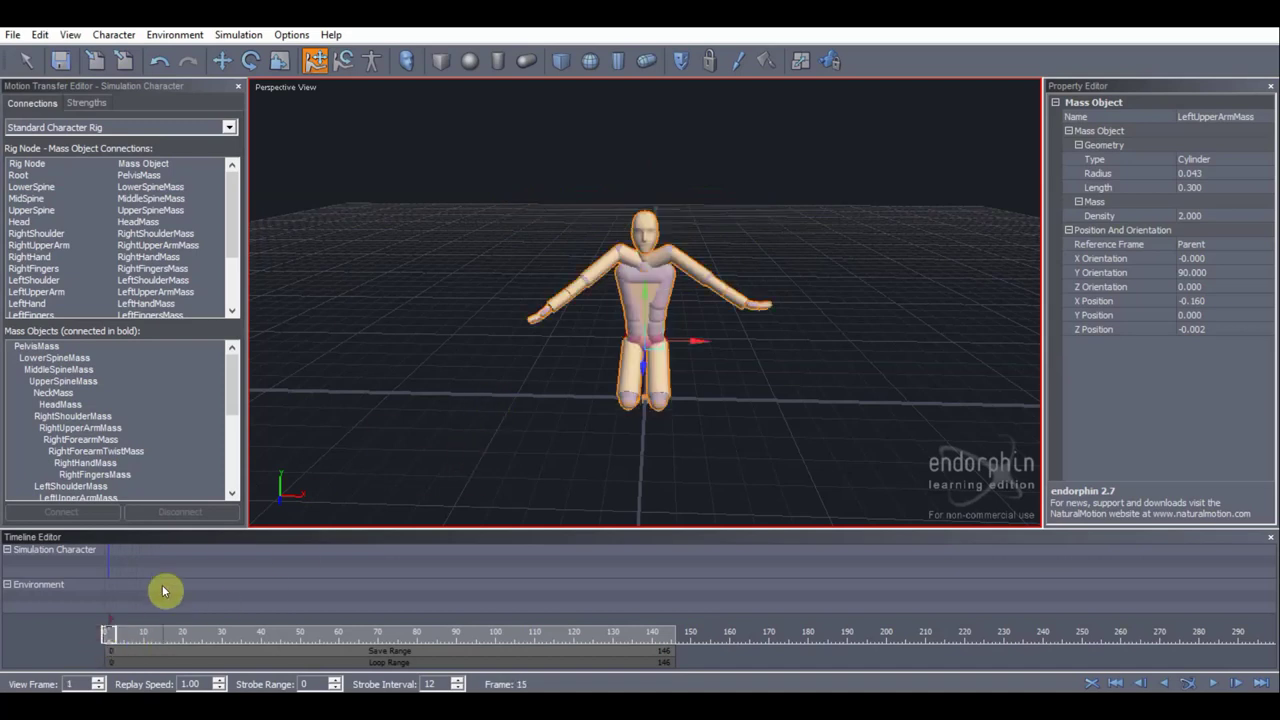
- Go to frame 9 and select the standing simulation character
{"action": "left_click", "coordinate": [141, 641]}
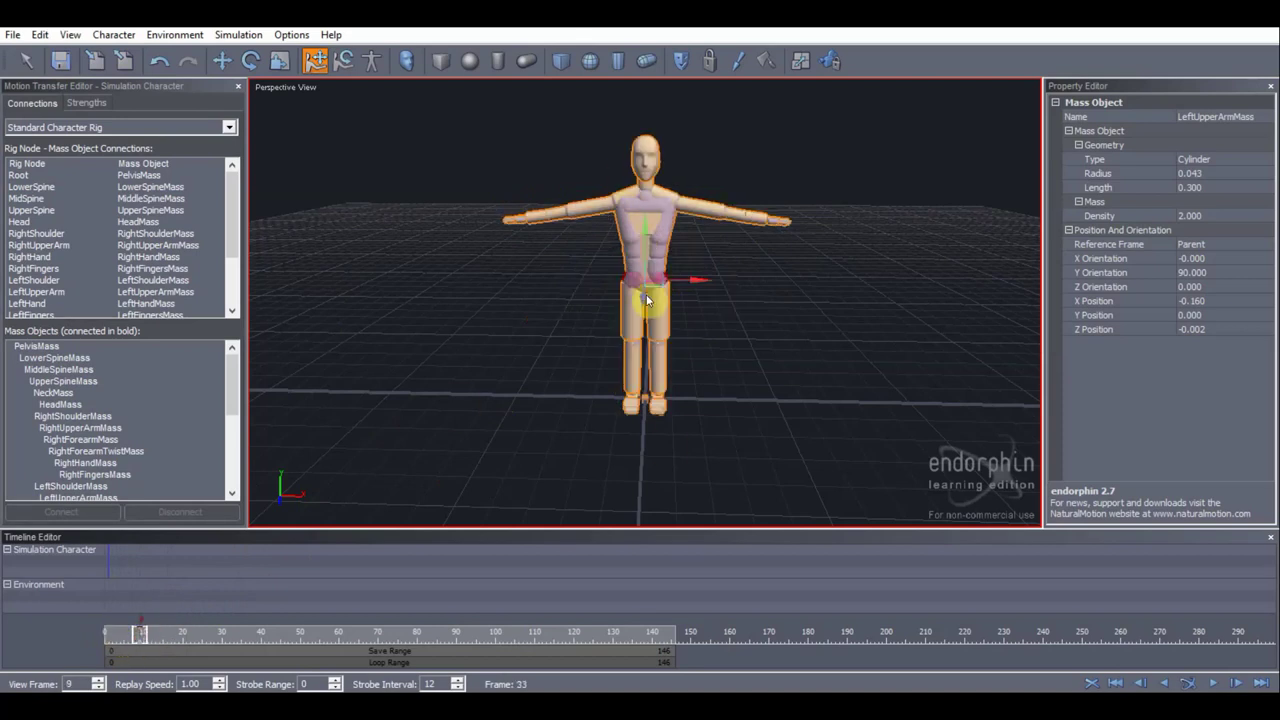
{"action": "scroll", "coordinate": [708, 268], "scroll_direction": "down", "scroll_amount": 2}
{"action": "left_click_drag", "start_coordinate": [708, 268], "coordinate": [684, 262], "text": "alt"}
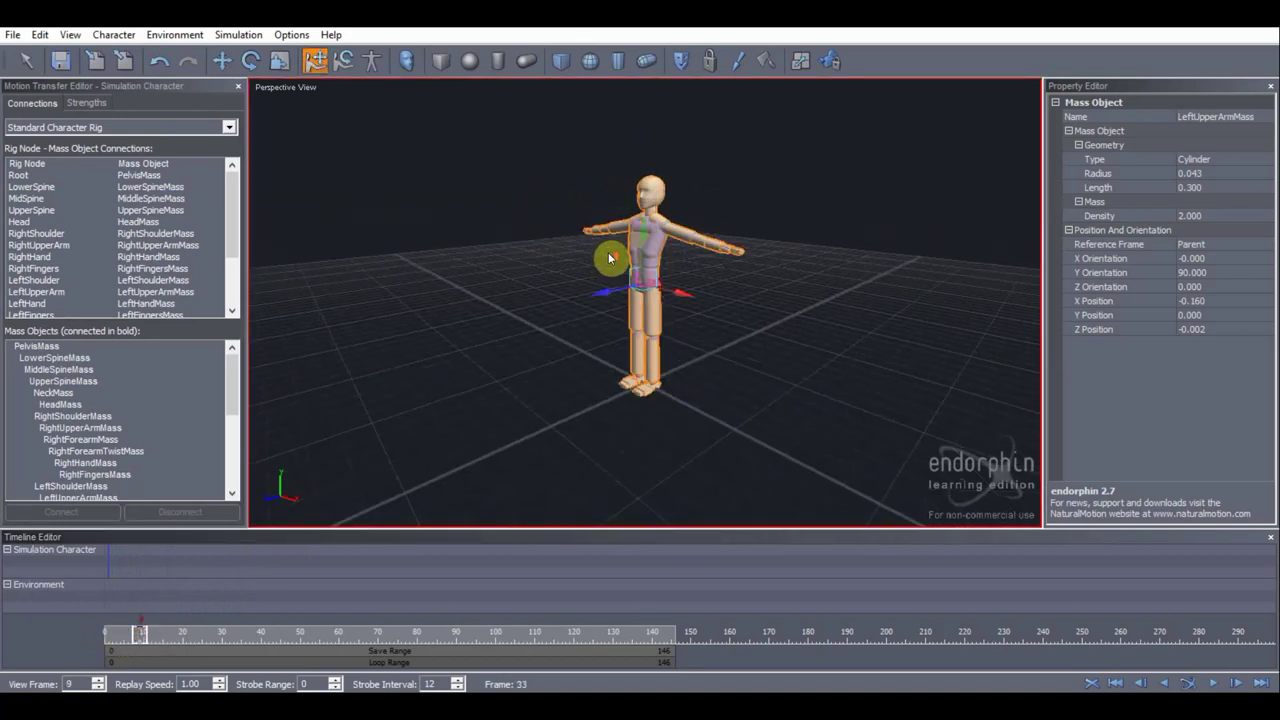
{"action": "left_click", "coordinate": [684, 262]}
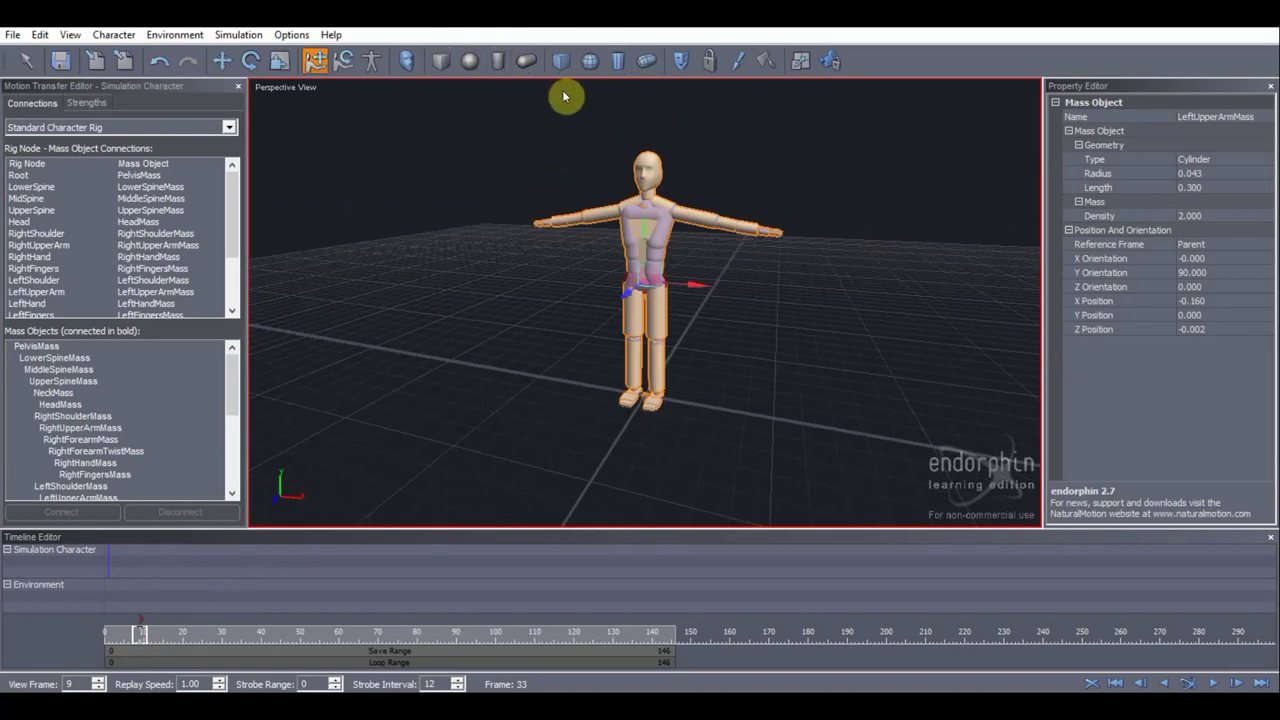
- Give the character an Arms Windmill 2 behaviour spanning frames 0–60
{"action": "left_click", "coordinate": [590, 112]}
{"action": "left_click", "coordinate": [600, 119]}
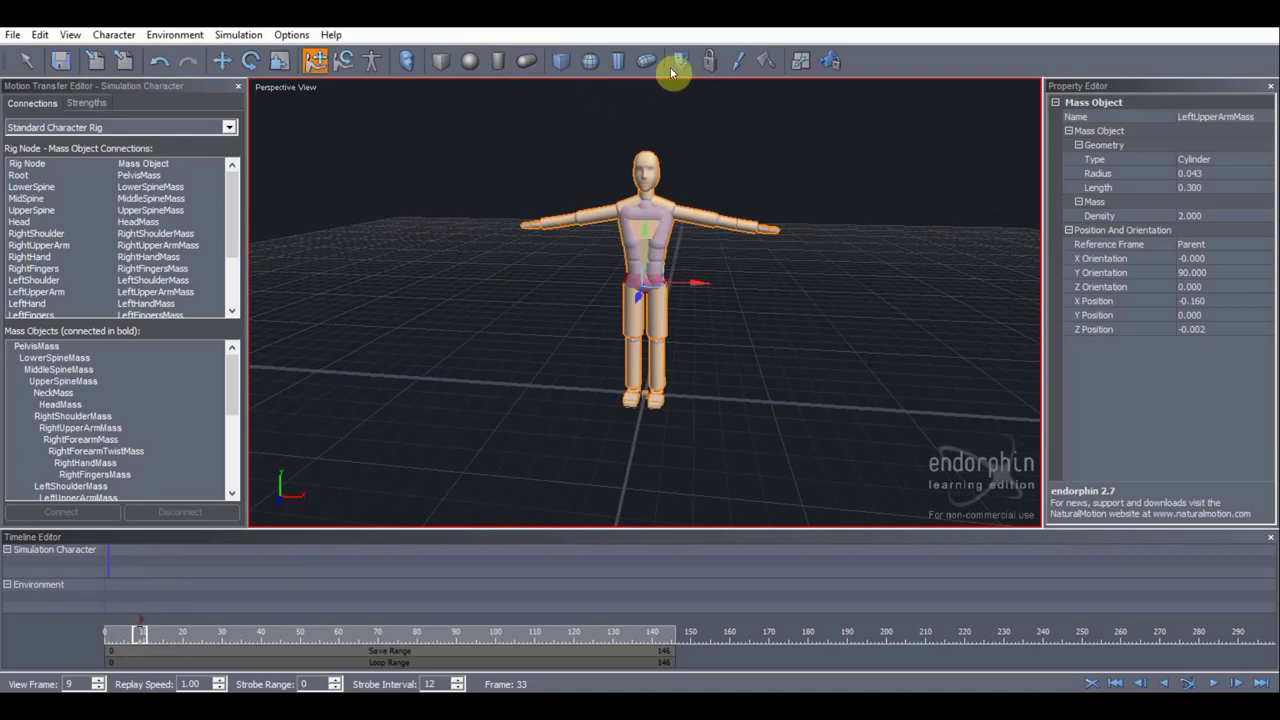
{"action": "left_click", "coordinate": [676, 68]}
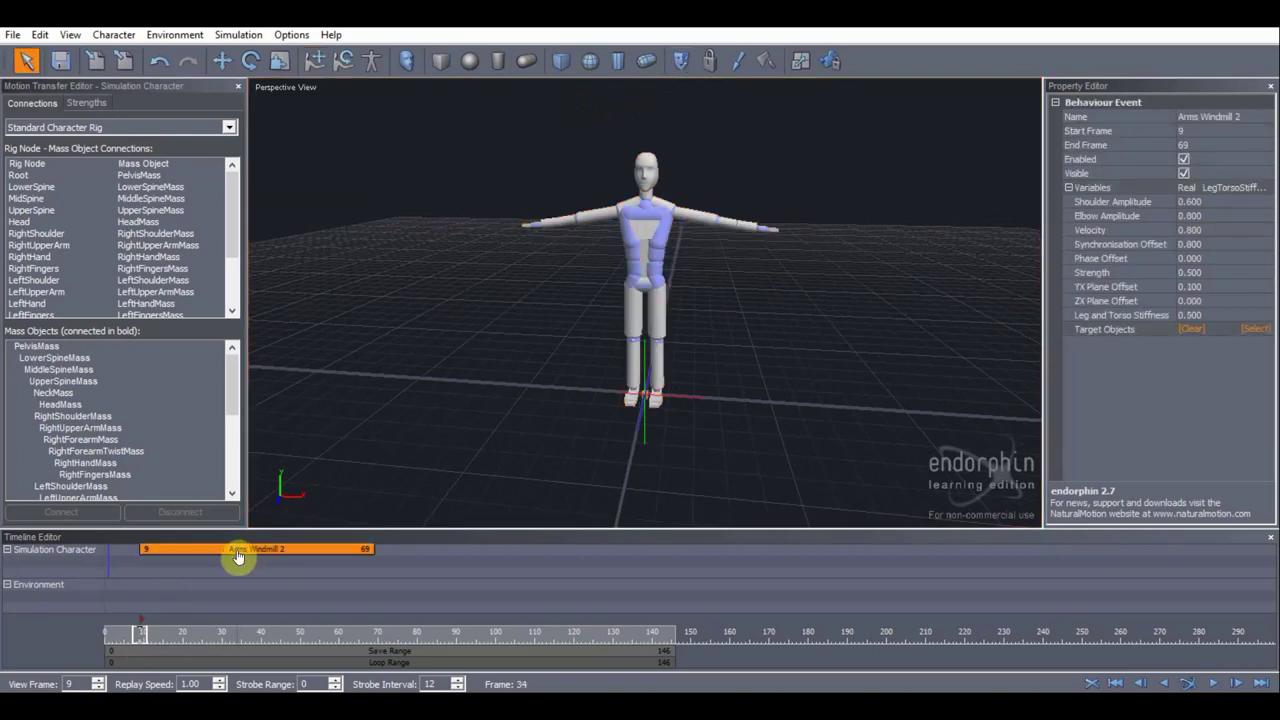
{"action": "left_click_drag", "start_coordinate": [238, 557], "coordinate": [204, 557]}
{"action": "left_click", "coordinate": [136, 632]}
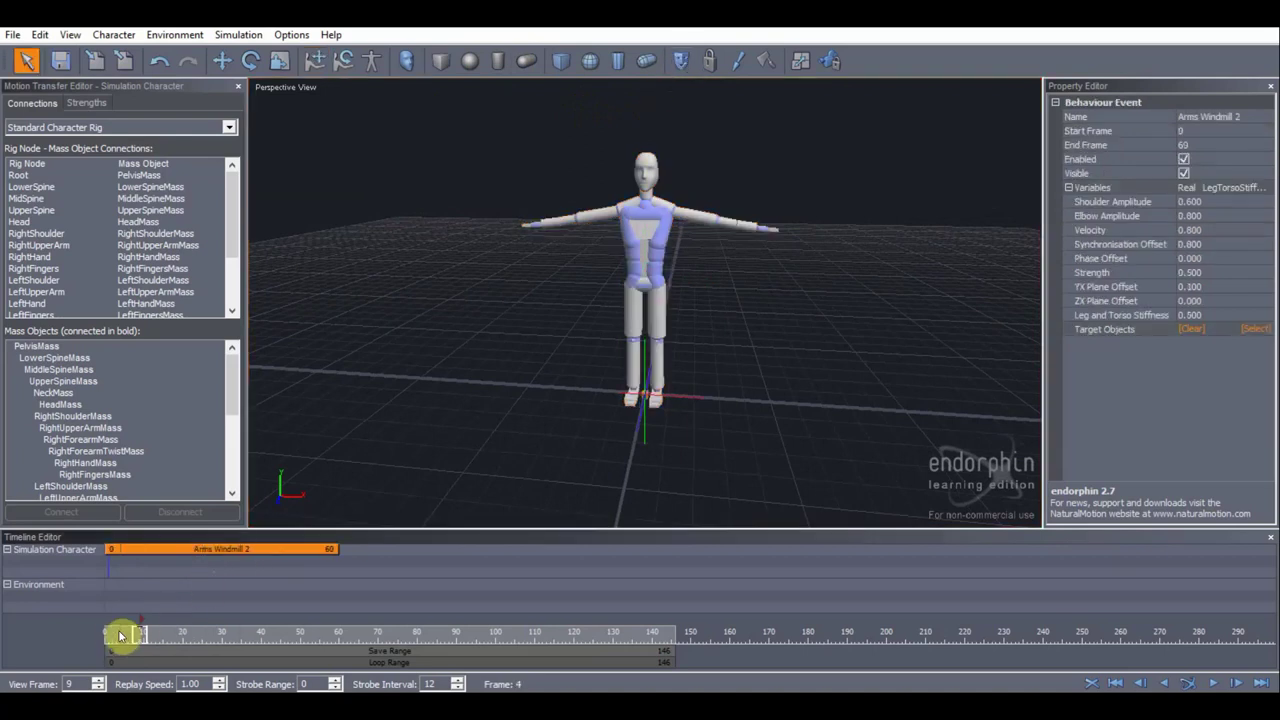
{"action": "mouse_move", "coordinate": [111, 635]}
{"action": "left_mouse_down"}
{"action": "mouse_move", "coordinate": [298, 643]}
{"action": "mouse_move", "coordinate": [112, 632]}
{"action": "left_mouse_up"}
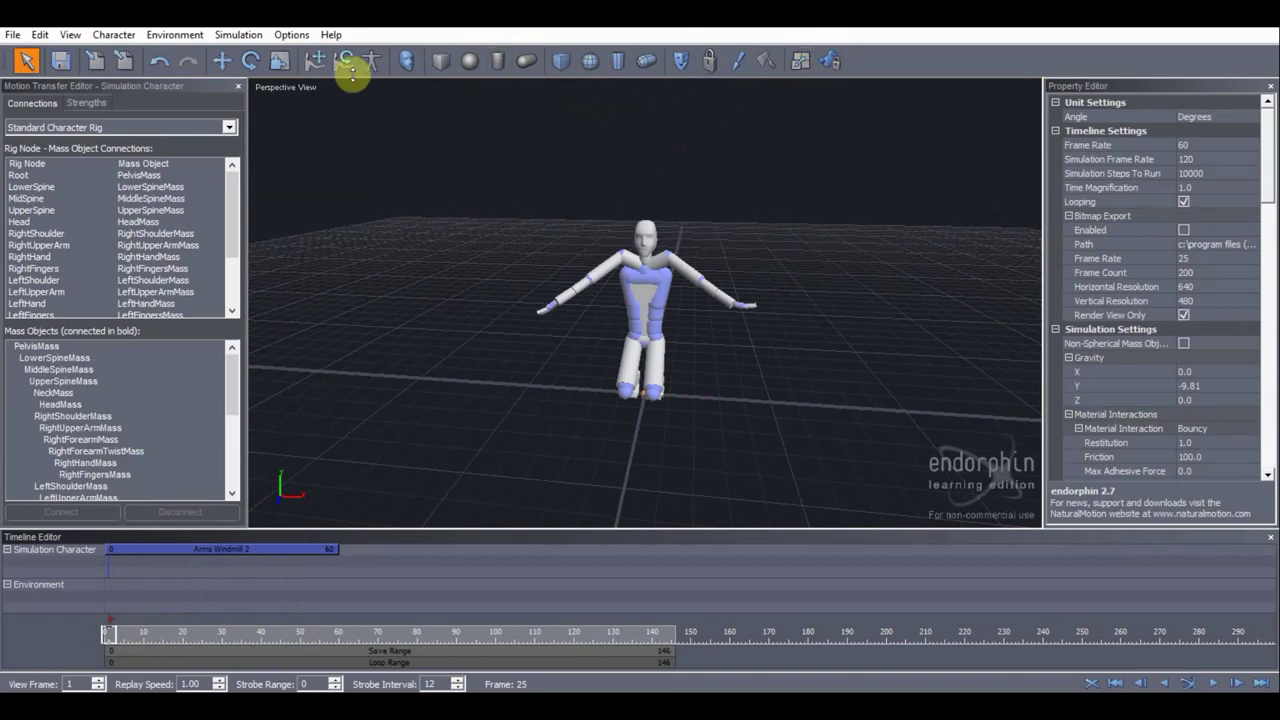
- Add a second Standard Simulation Character, Character01, to the scene
{"action": "left_click", "coordinate": [407, 62]}
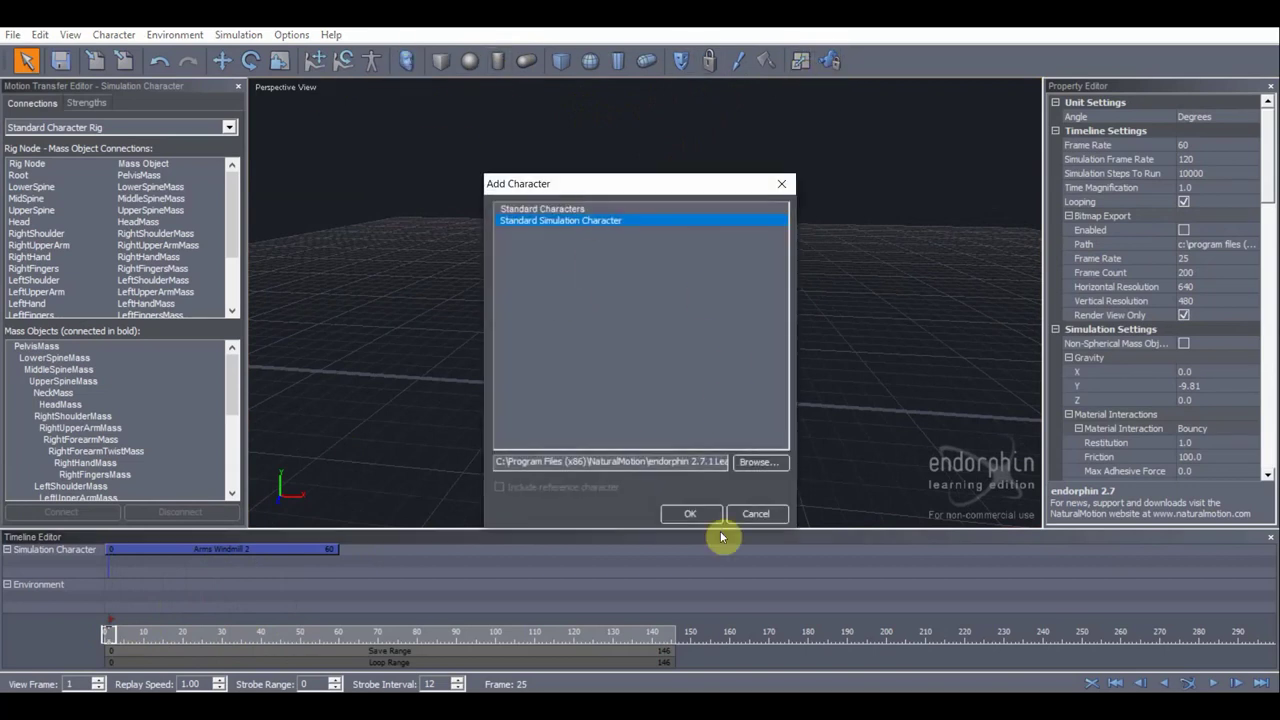
{"action": "left_click", "coordinate": [690, 514]}
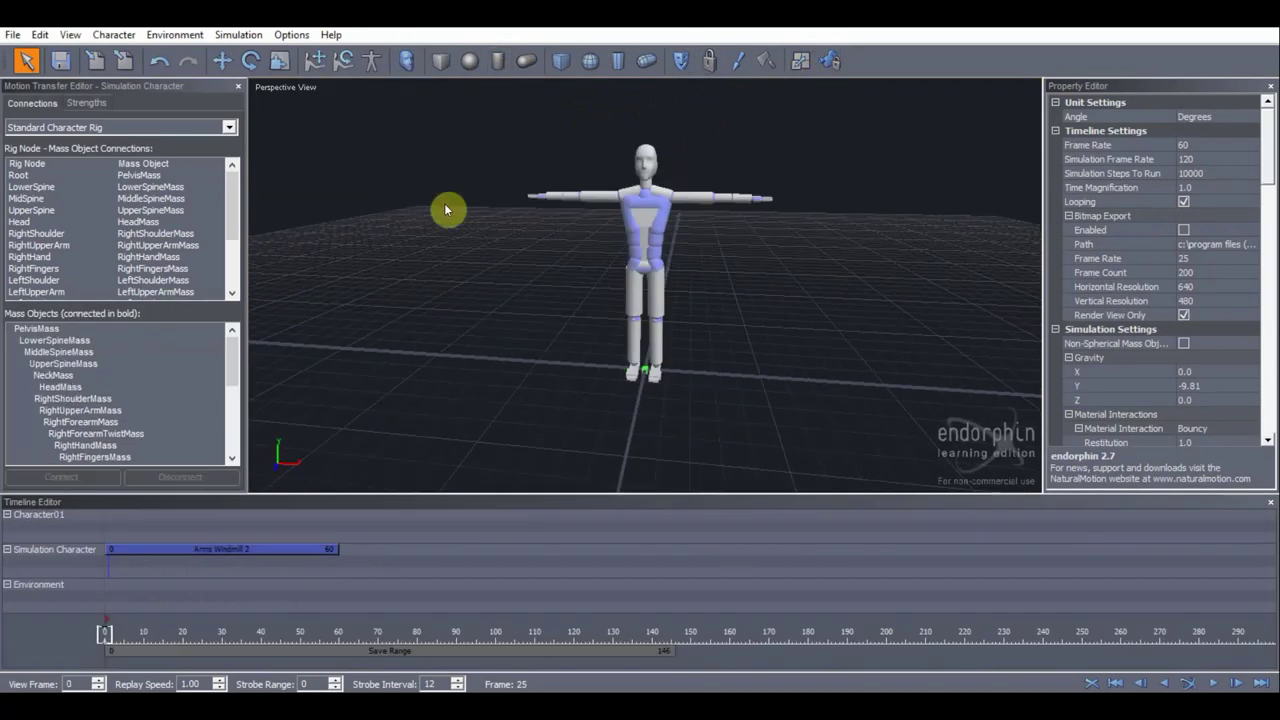
{"action": "mouse_move", "coordinate": [637, 287]}
{"action": "middle_mouse_down"}
{"action": "mouse_move", "coordinate": [543, 286]}
{"action": "mouse_move", "coordinate": [641, 305]}
{"action": "middle_mouse_up"}
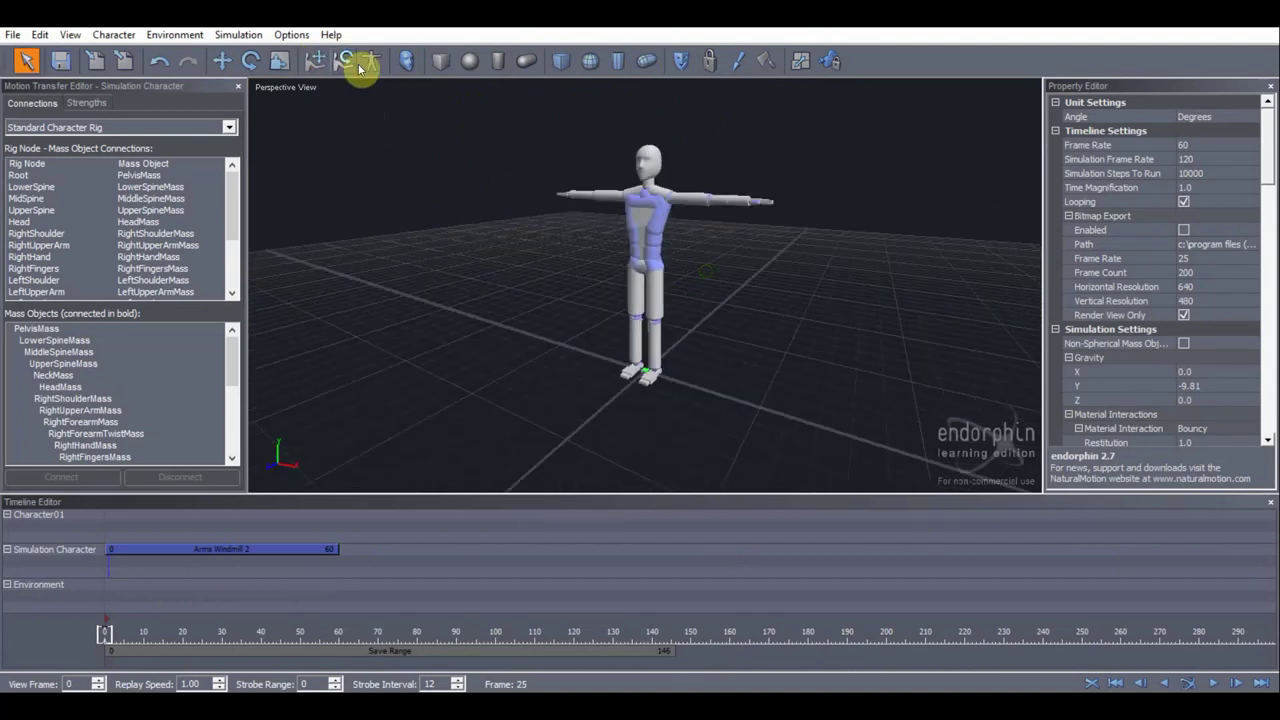
- Try enlarging Character01 with the Scale tool; it stays at scale 1.000
{"action": "left_click", "coordinate": [280, 63]}
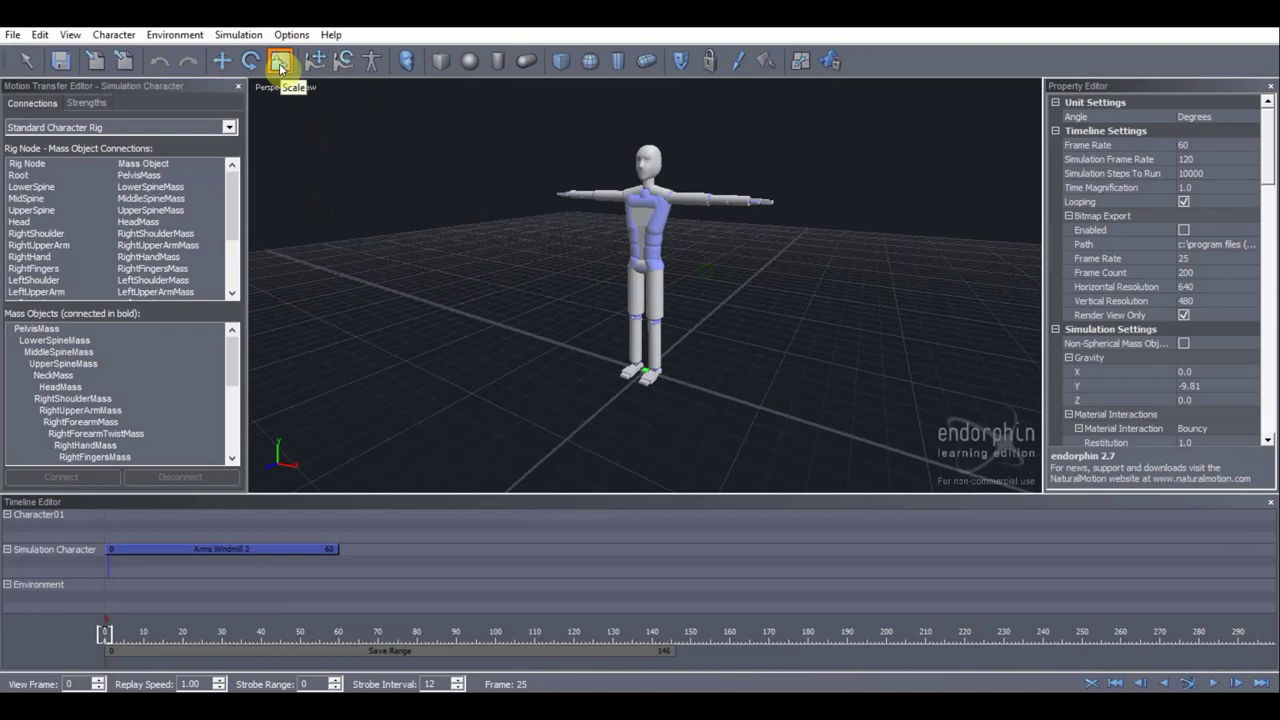
{"action": "left_click", "coordinate": [657, 242]}
{"action": "mouse_move", "coordinate": [666, 373]}
{"action": "left_mouse_down"}
{"action": "mouse_move", "coordinate": [729, 391]}
{"action": "mouse_move", "coordinate": [618, 262]}
{"action": "left_mouse_up"}
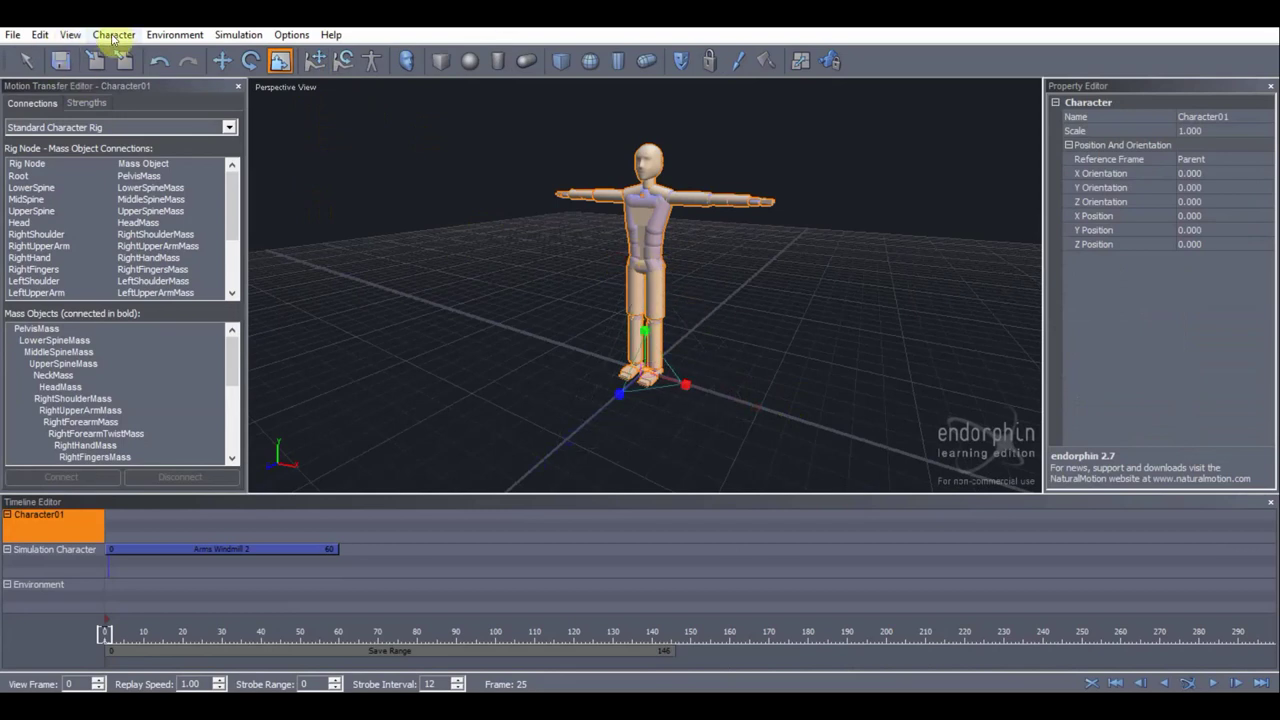
{"action": "left_click", "coordinate": [13, 34]}
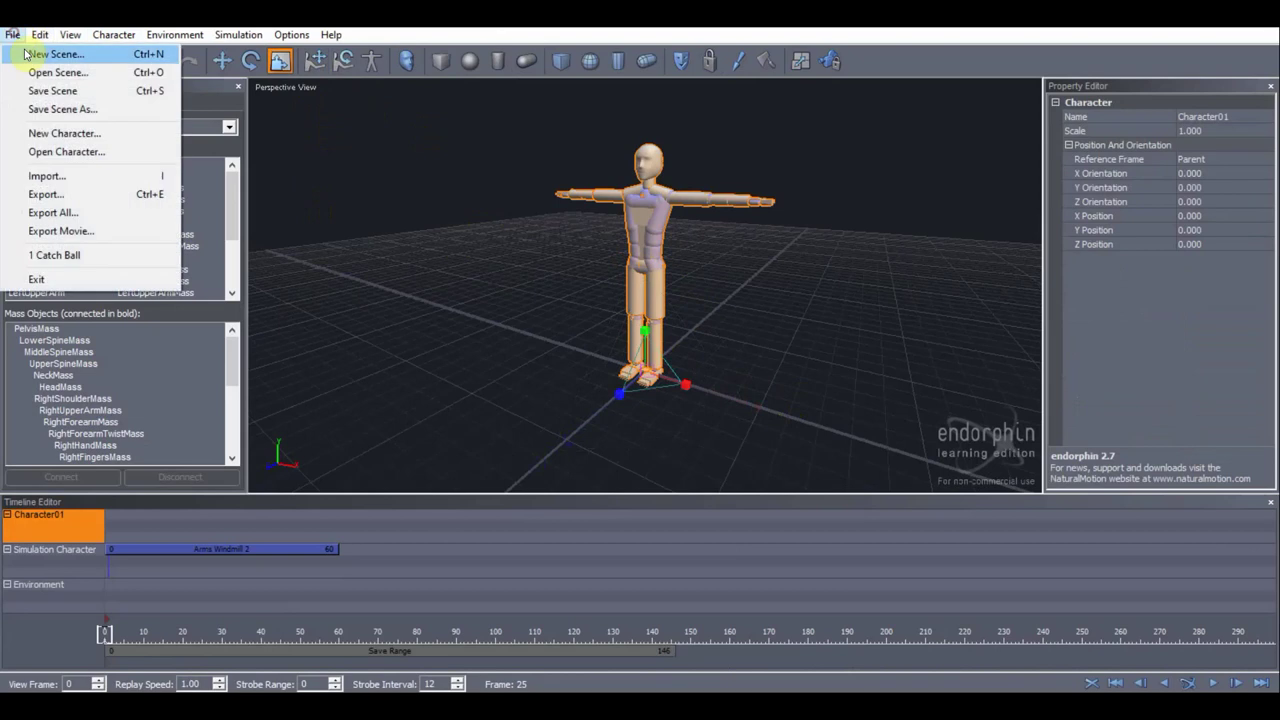
- Open the Soldier Multi Weapons sample scene without saving the current changes
{"action": "left_click", "coordinate": [57, 73]}
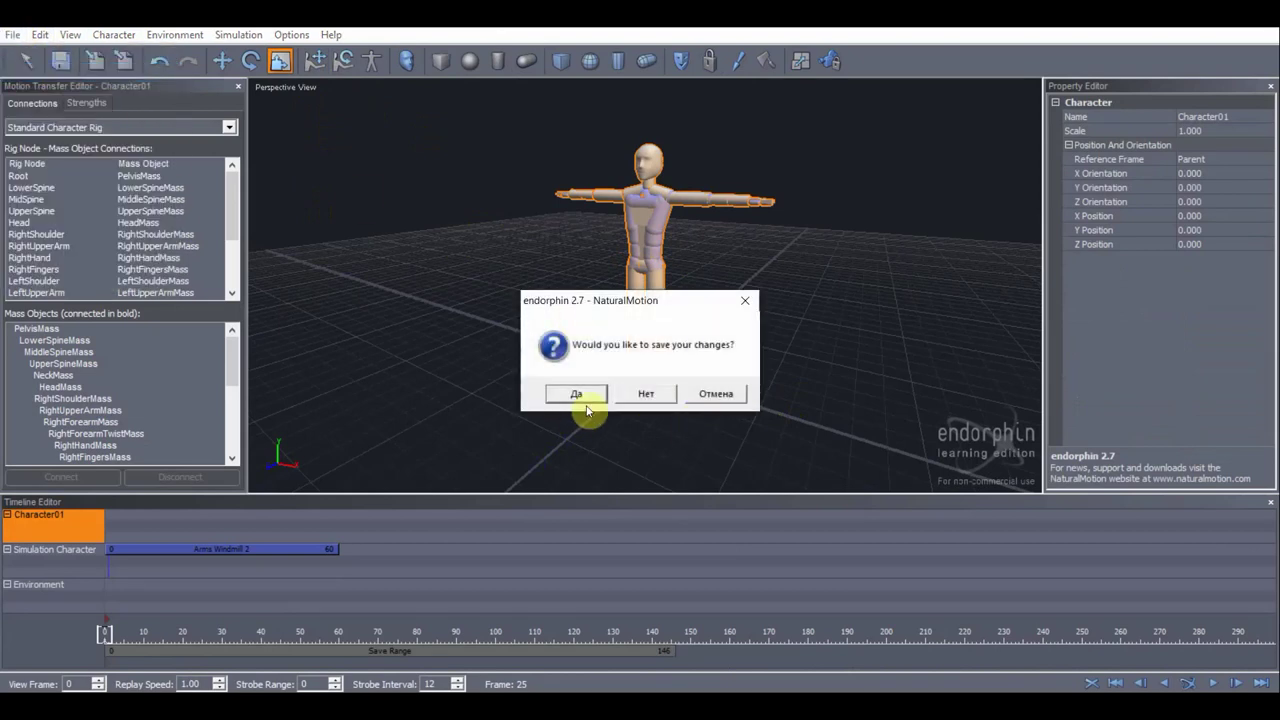
{"action": "left_click", "coordinate": [647, 396]}
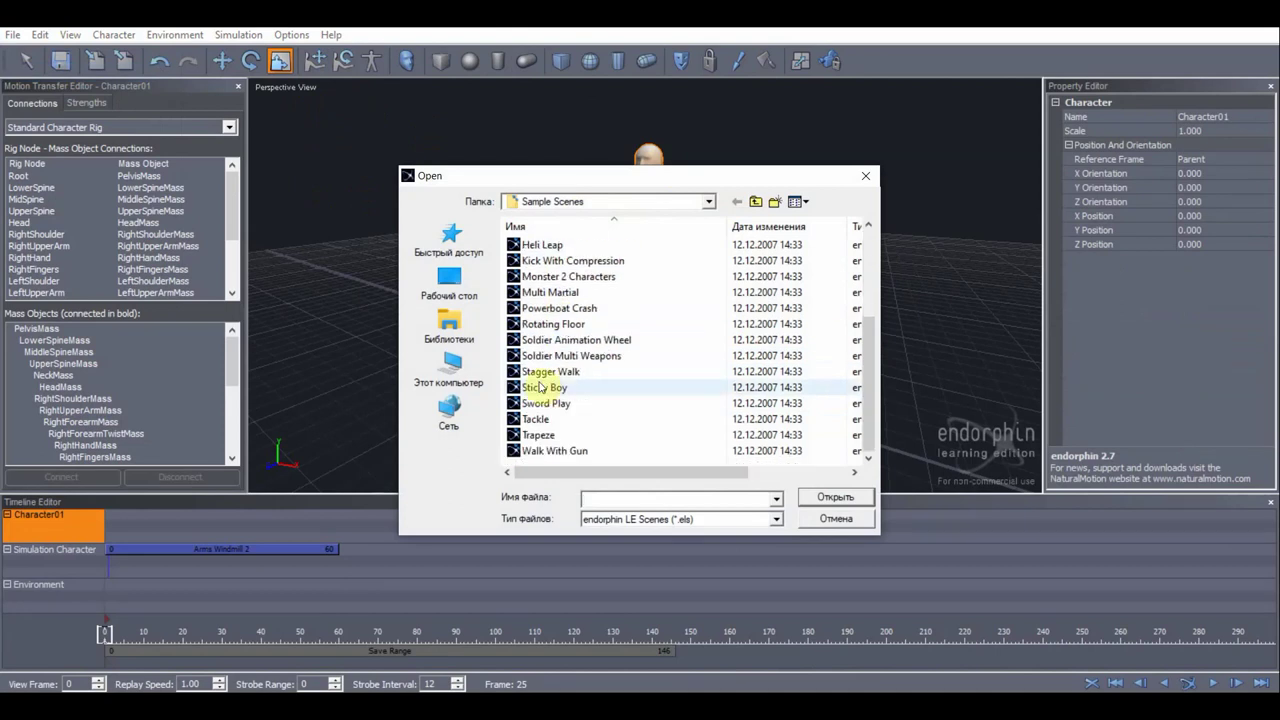
{"action": "left_click", "coordinate": [565, 356]}
{"action": "left_click", "coordinate": [822, 497]}
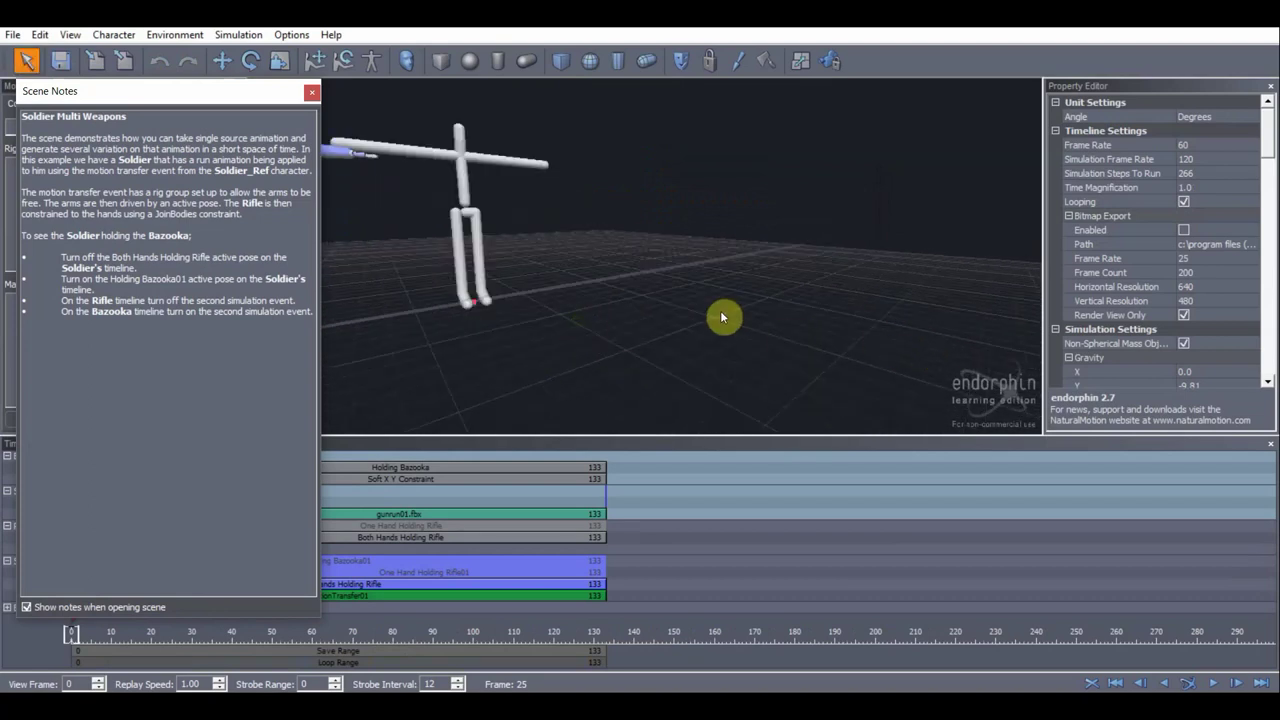
- Simulate and play back the soldier scene, then close the Scene Notes window
{"action": "middle_click_drag", "start_coordinate": [737, 297], "coordinate": [957, 336], "text": "alt"}
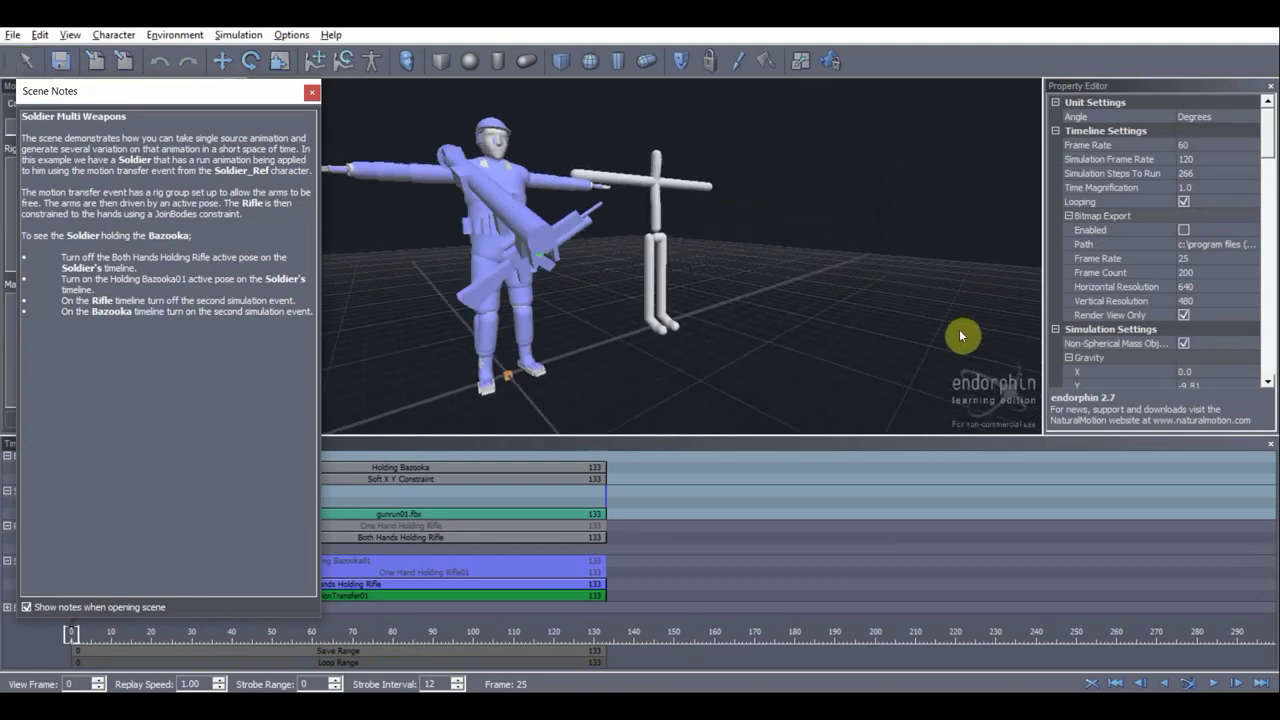
{"action": "scroll", "coordinate": [912, 334], "scroll_direction": "down", "scroll_amount": 2}
{"action": "left_click_drag", "start_coordinate": [903, 334], "coordinate": [893, 336], "text": "alt"}
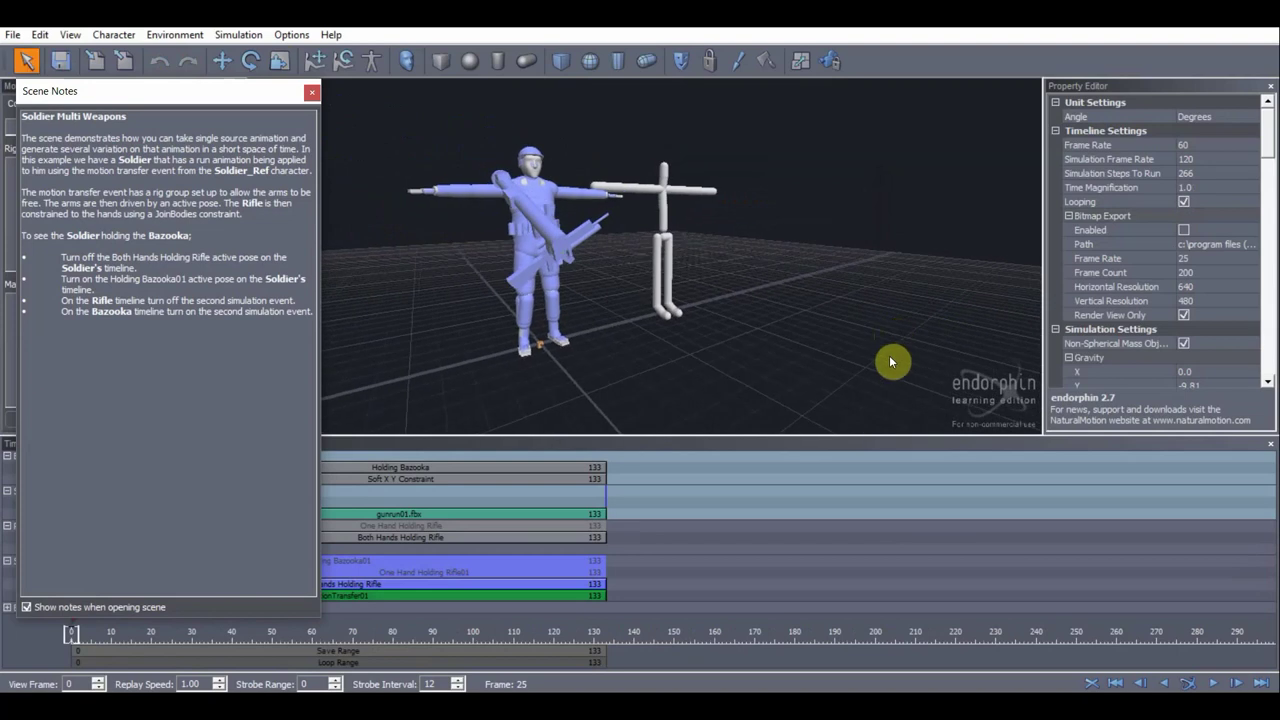
{"action": "left_click", "coordinate": [1218, 684]}
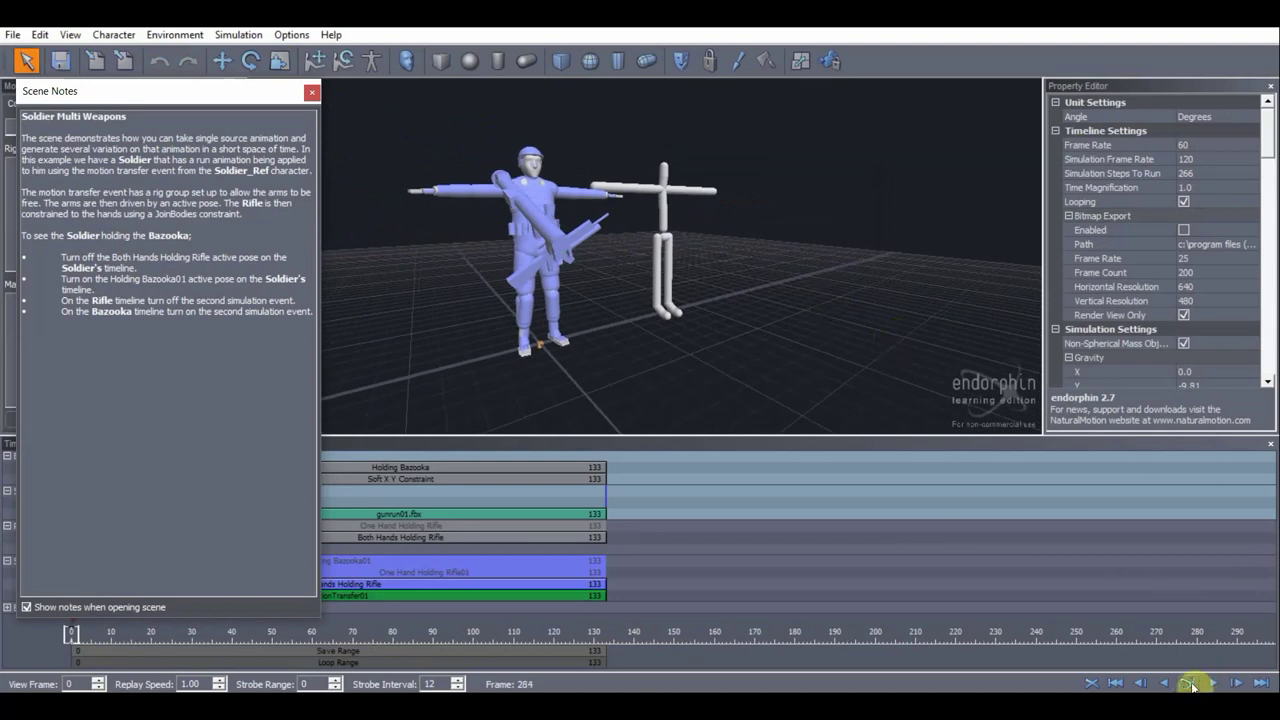
{"action": "left_click", "coordinate": [1188, 684]}
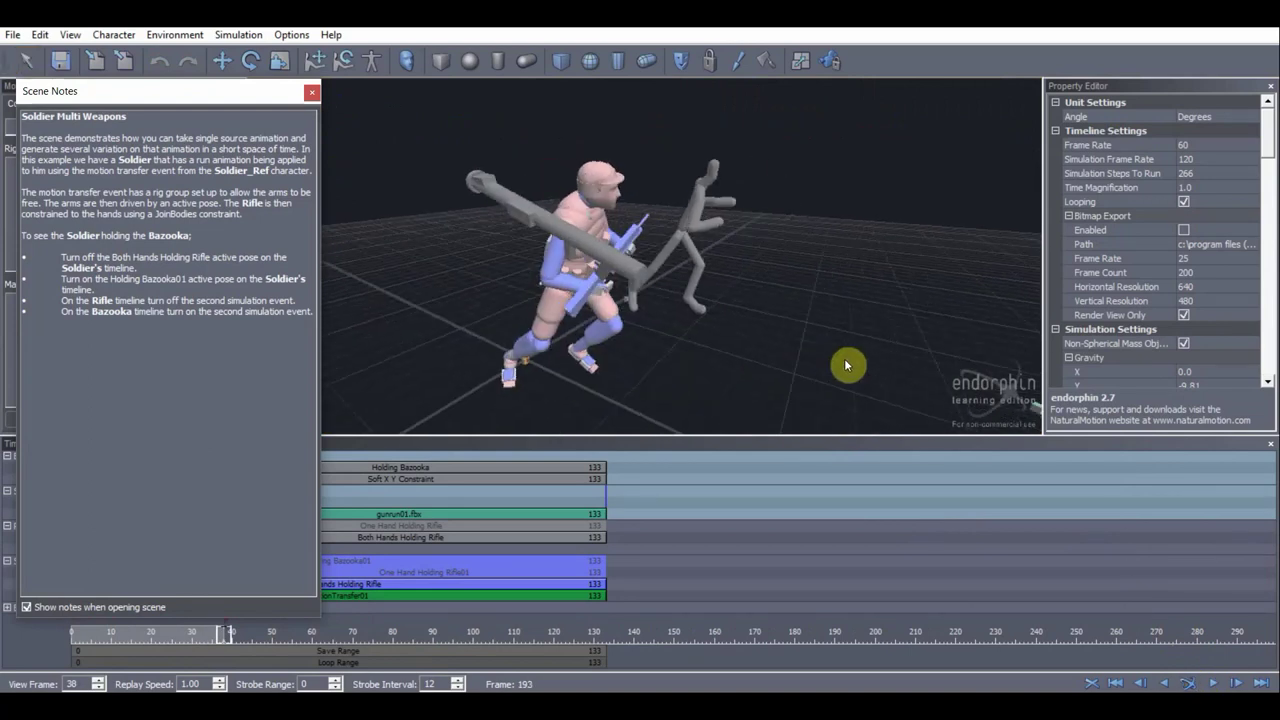
{"action": "key", "text": "space"}
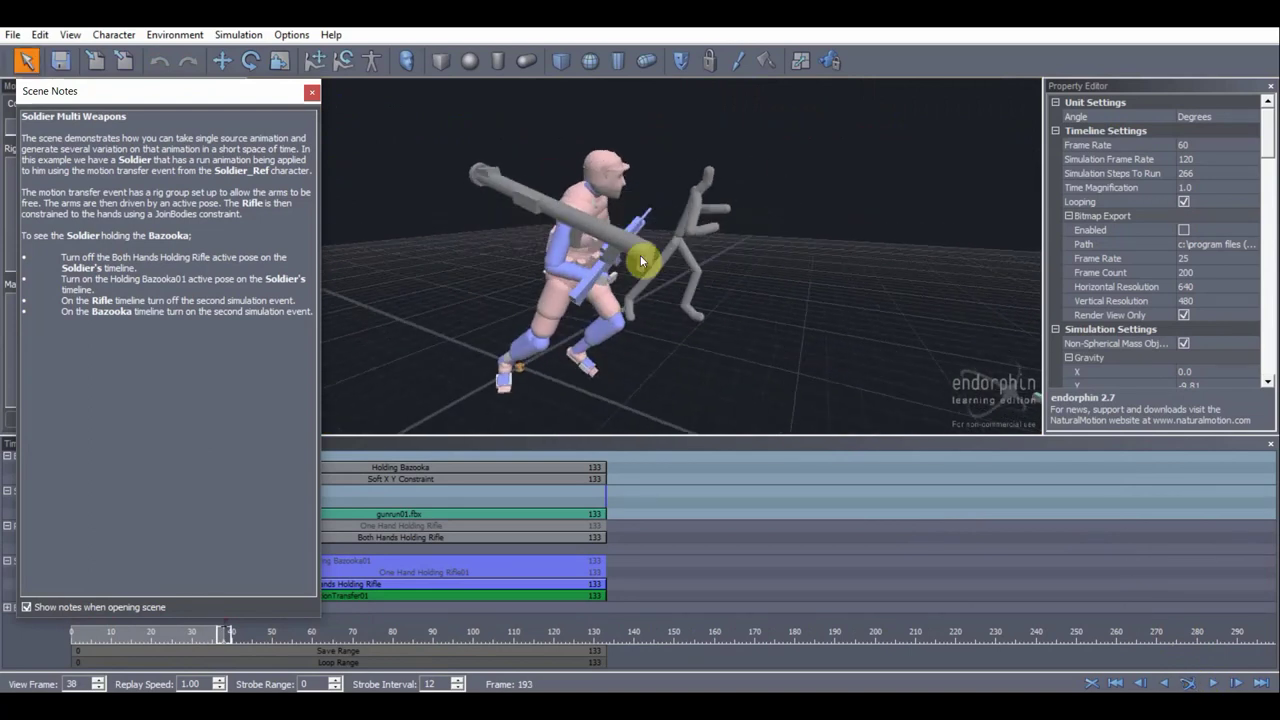
{"action": "mouse_move", "coordinate": [607, 279]}
{"action": "right_mouse_down", "text": "alt"}
{"action": "mouse_move", "coordinate": [620, 280]}
{"action": "mouse_move", "coordinate": [413, 279]}
{"action": "mouse_move", "coordinate": [612, 261]}
{"action": "right_mouse_up", "text": "alt"}
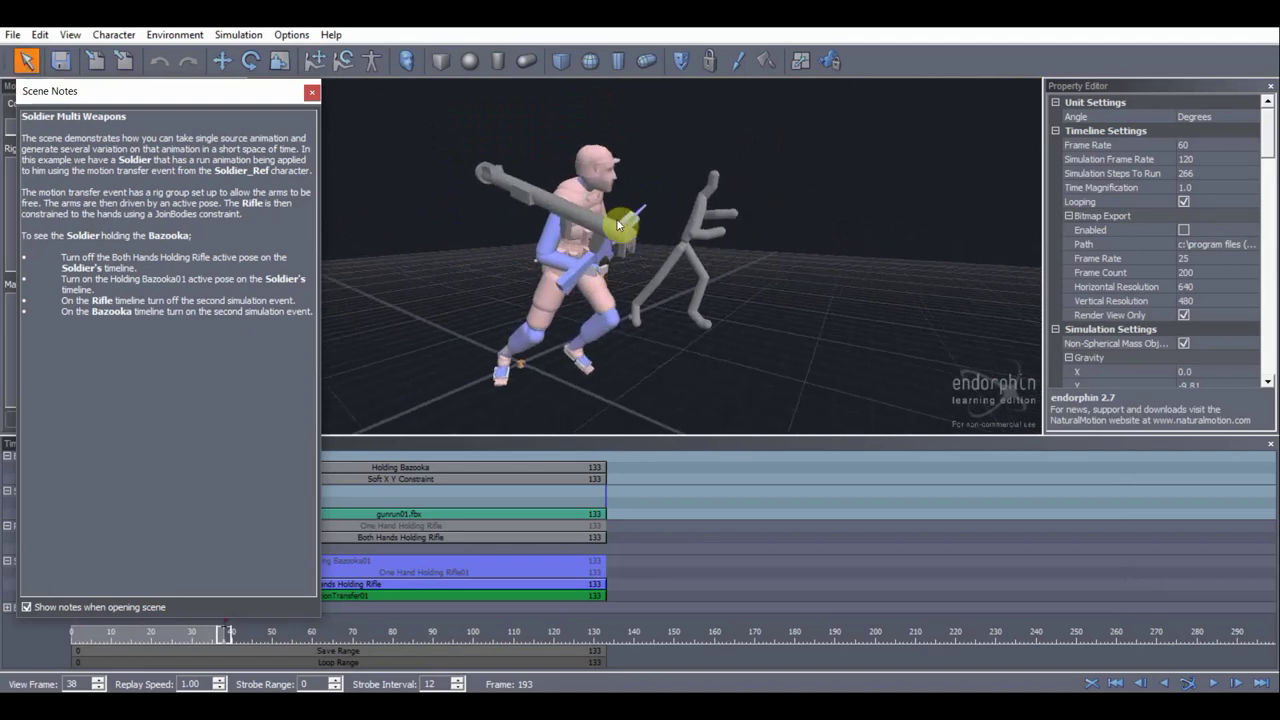
{"action": "left_click", "coordinate": [313, 92]}
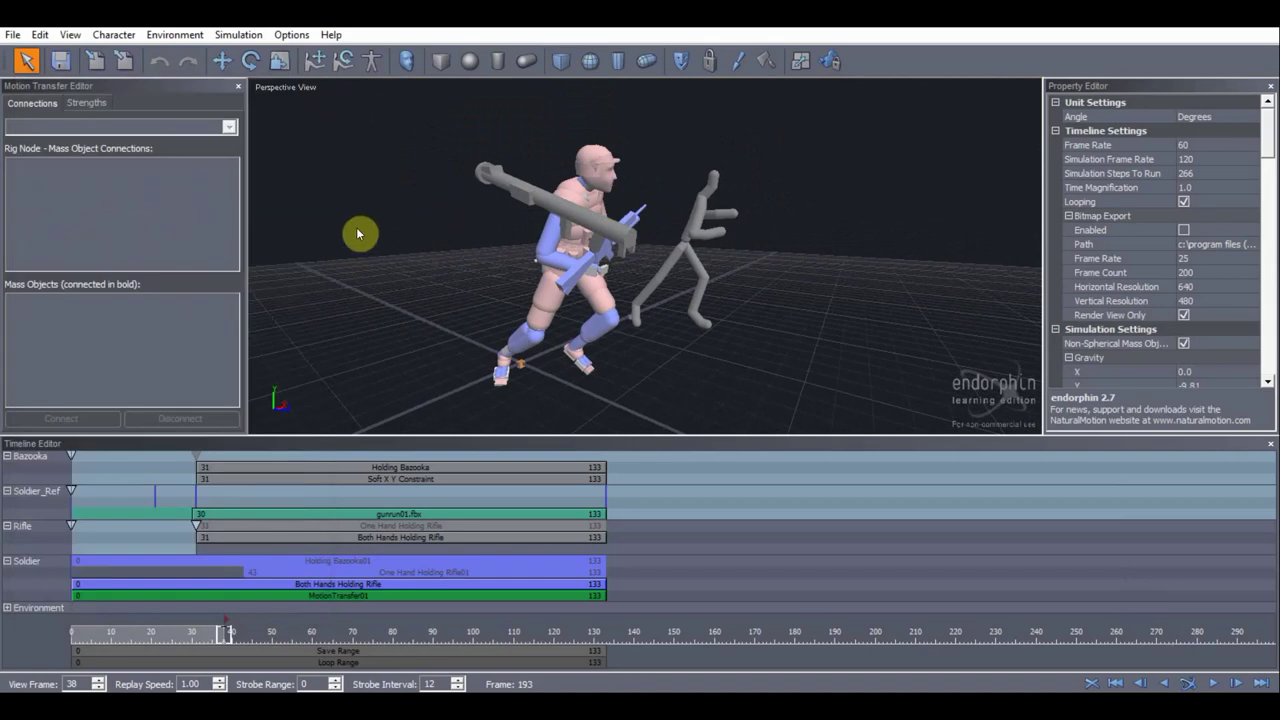
- Start a new scene, answering the save prompt to clear the soldier scene
{"action": "left_click", "coordinate": [113, 36]}
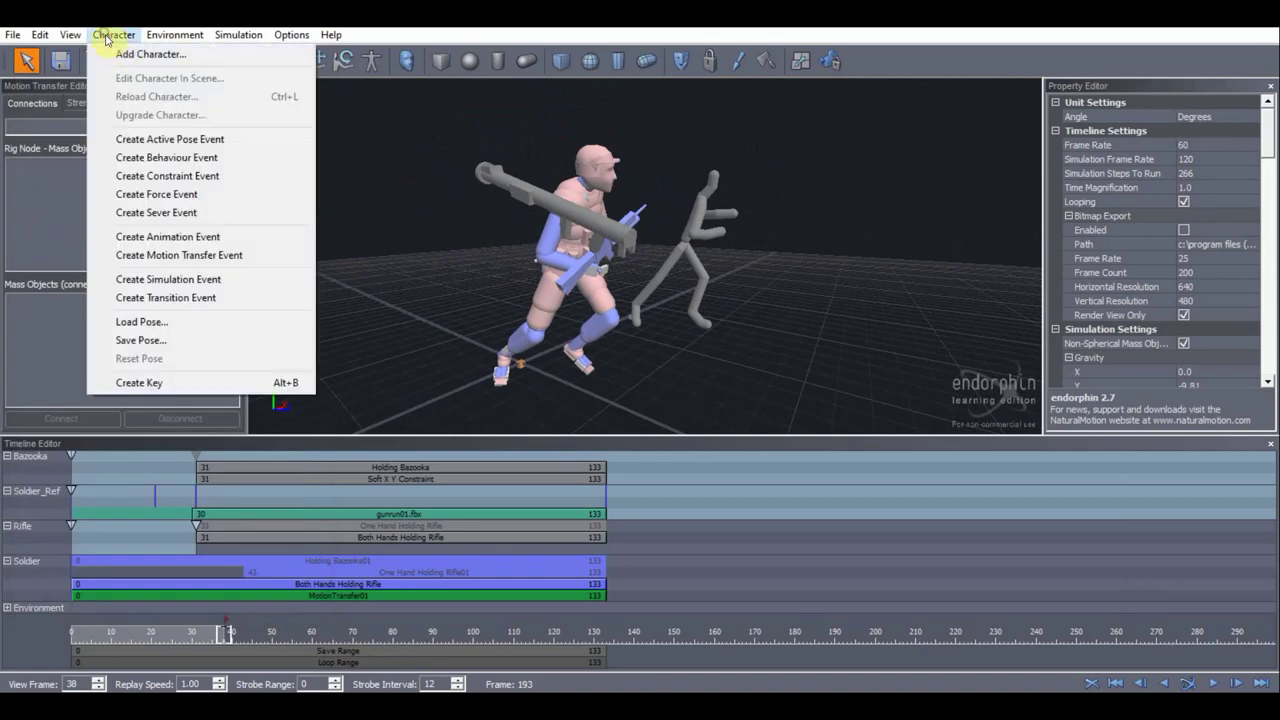
{"action": "left_click", "coordinate": [11, 36]}
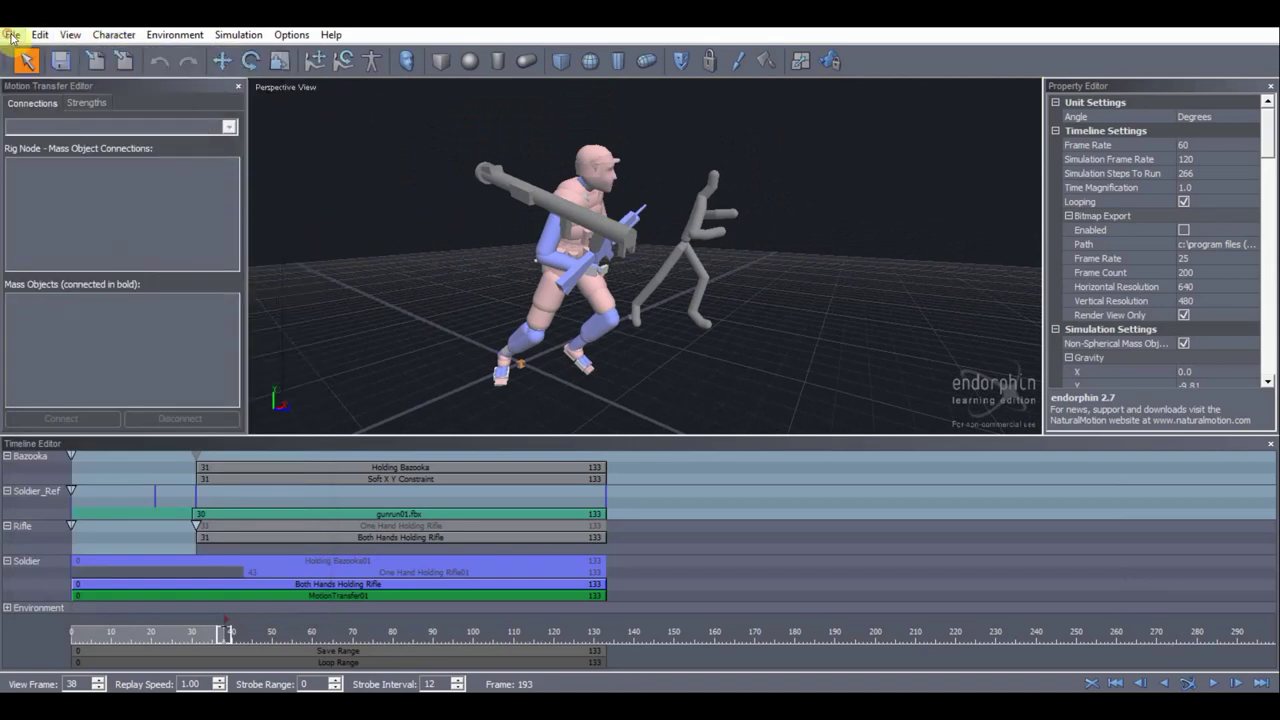
{"action": "left_click", "coordinate": [14, 36]}
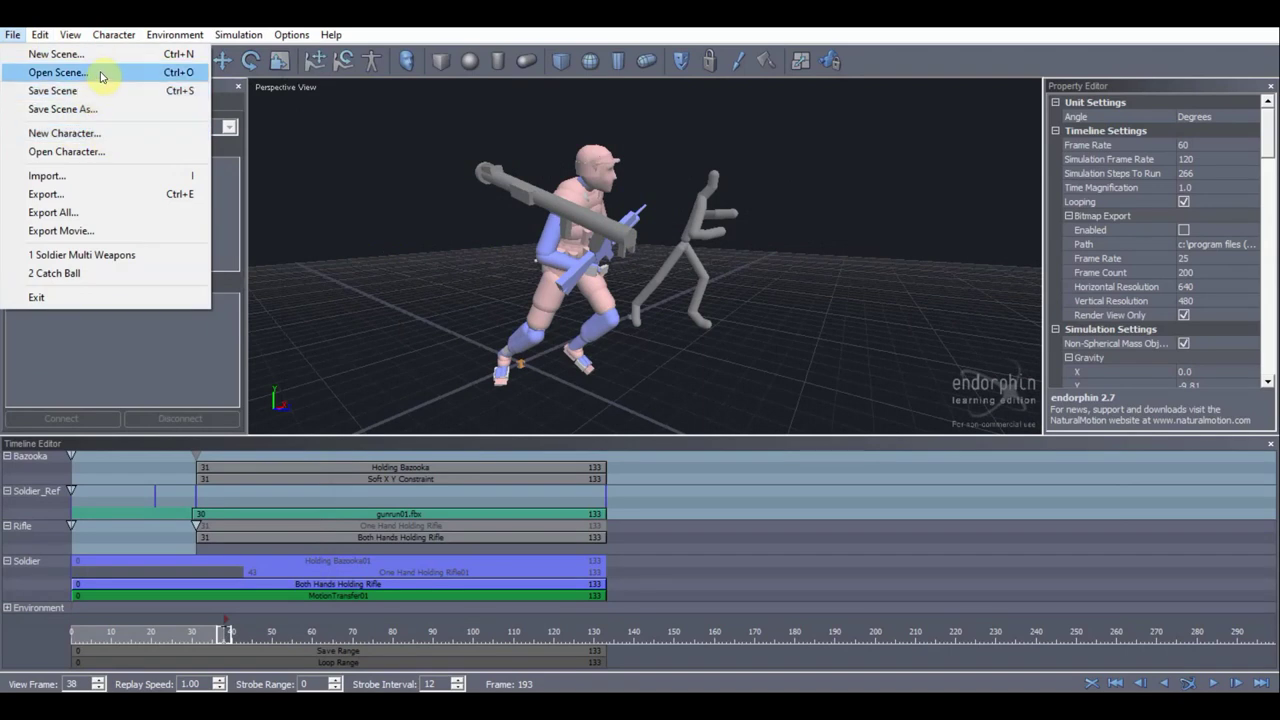
{"action": "left_click", "coordinate": [60, 72]}
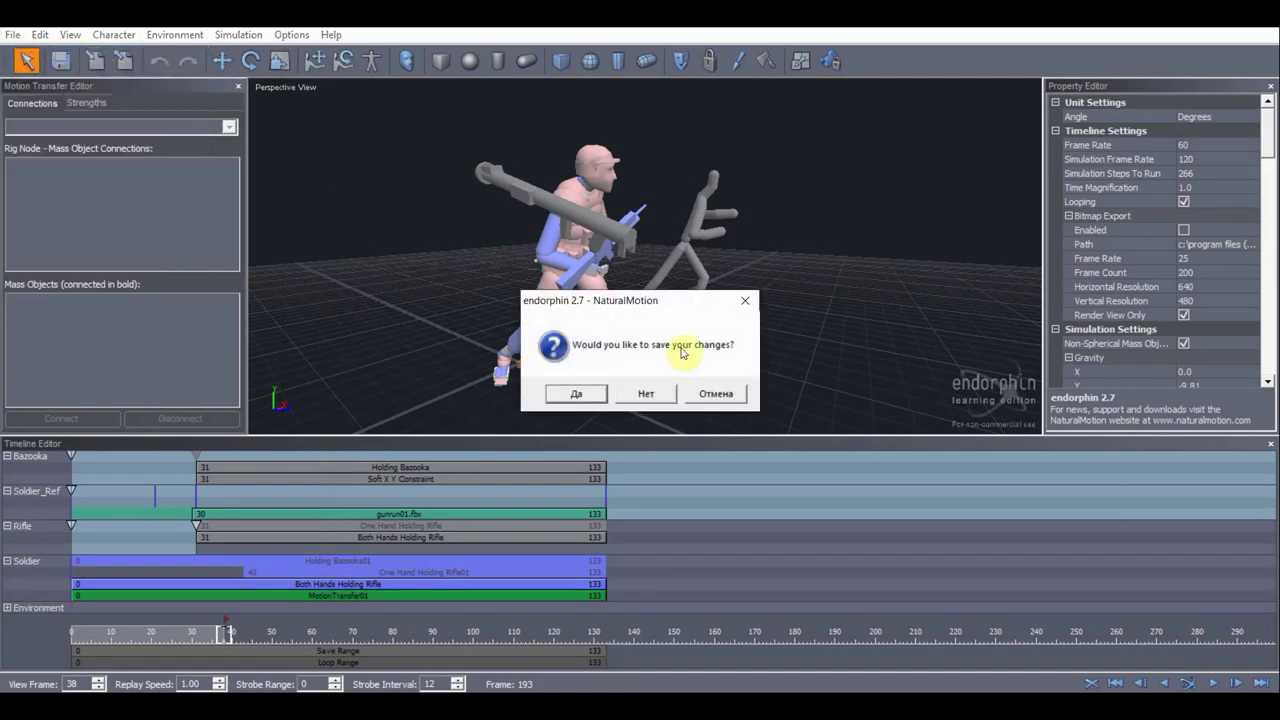
{"action": "left_click", "coordinate": [675, 393]}
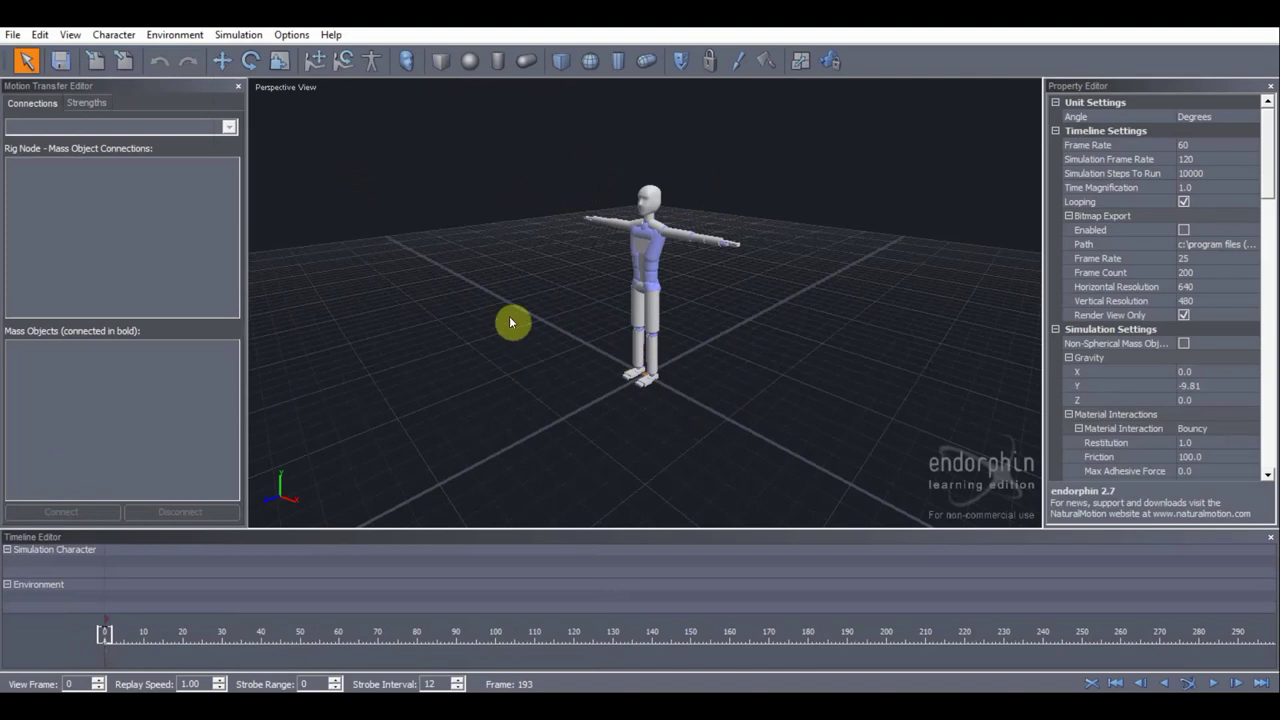
- Load the Sticky Boy scene from the Sample Scenes folder
{"action": "left_click", "coordinate": [18, 36]}
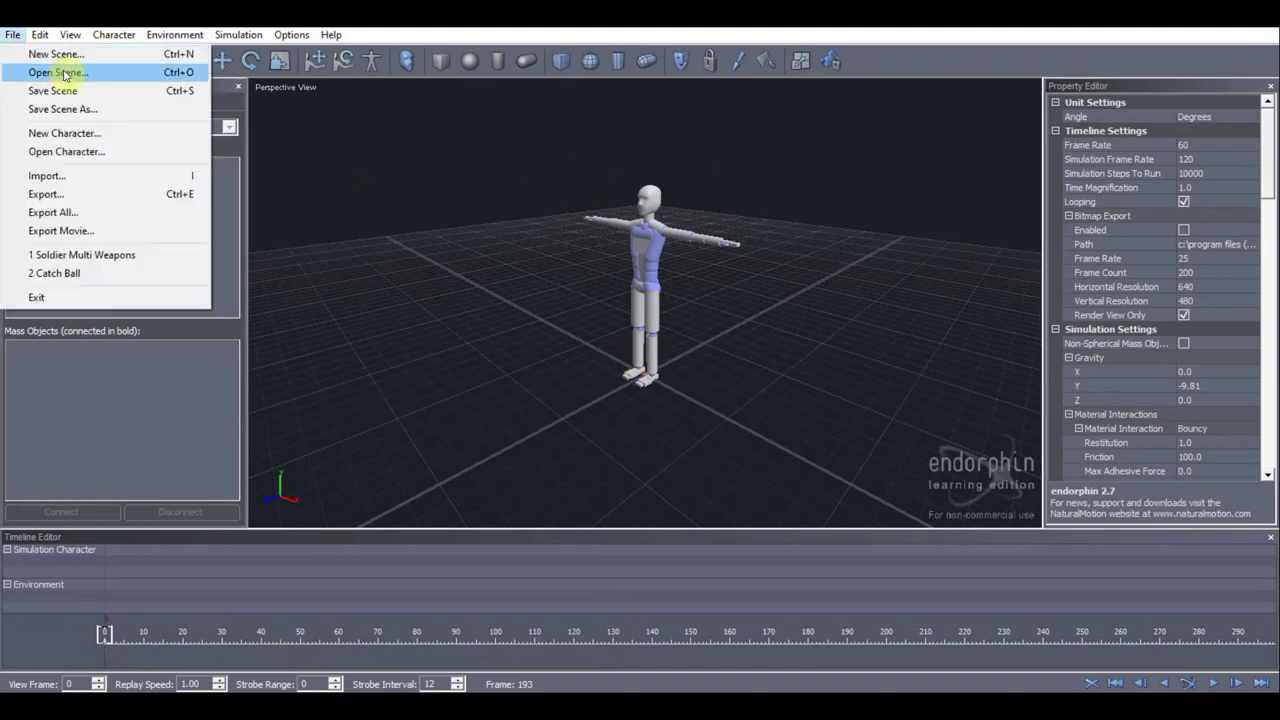
{"action": "left_click", "coordinate": [40, 71]}
{"action": "left_click", "coordinate": [545, 308]}
{"action": "scroll", "coordinate": [555, 420], "scroll_direction": "down", "scroll_amount": 2}
{"action": "left_click", "coordinate": [545, 420]}
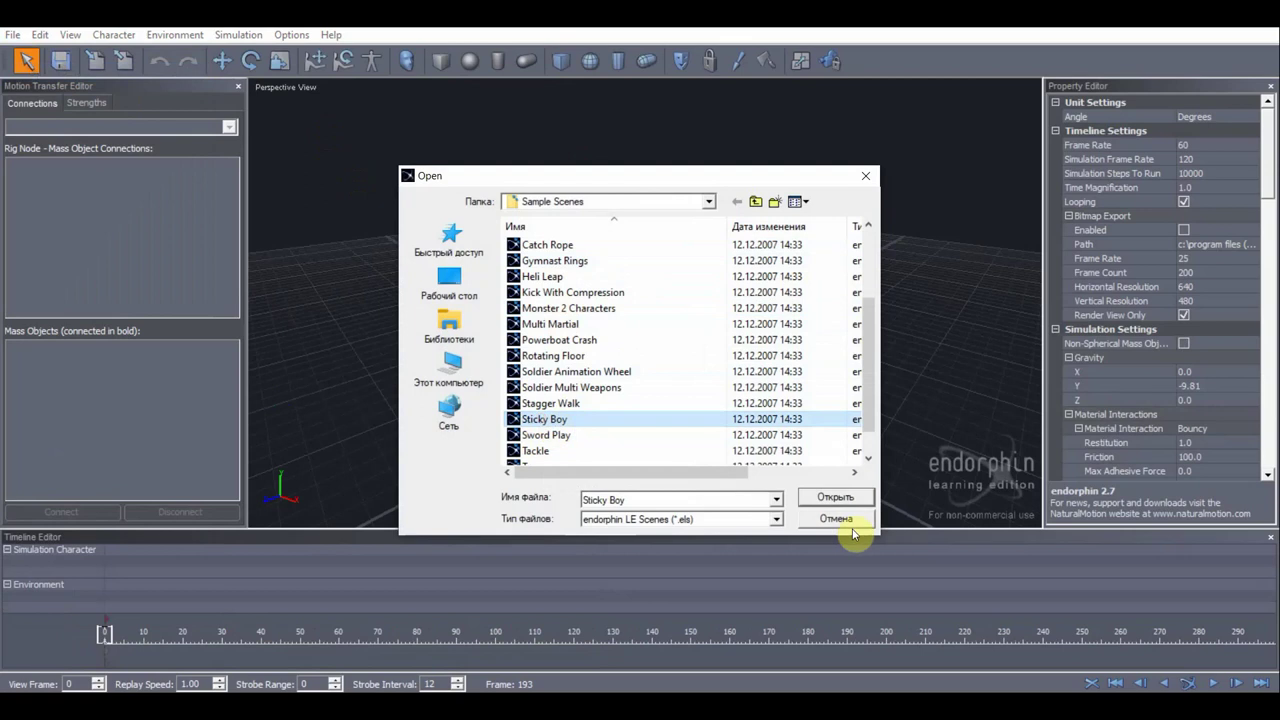
{"action": "left_click", "coordinate": [840, 501]}
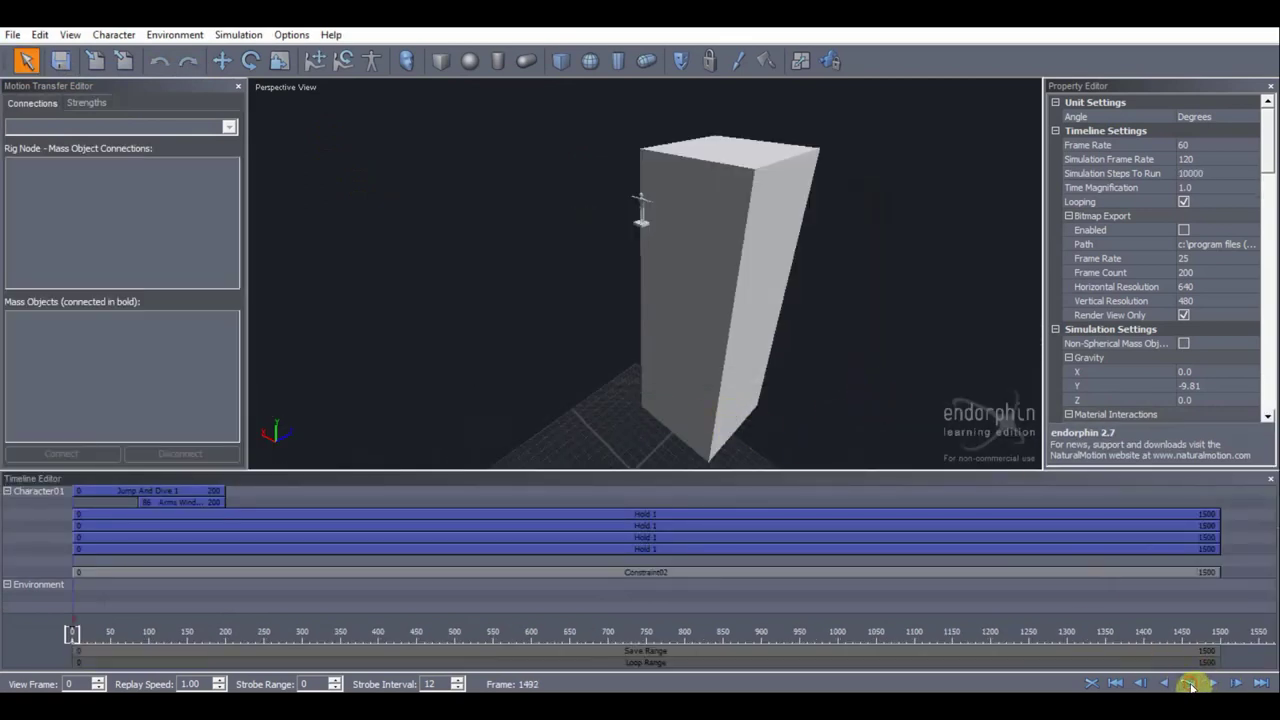
- Run the Sticky Boy simulation to frame 1570, orbiting and zooming to watch the character slide to the floor
{"action": "left_click", "coordinate": [1190, 684]}
{"action": "scroll", "coordinate": [948, 436], "scroll_direction": "up", "scroll_amount": 5}
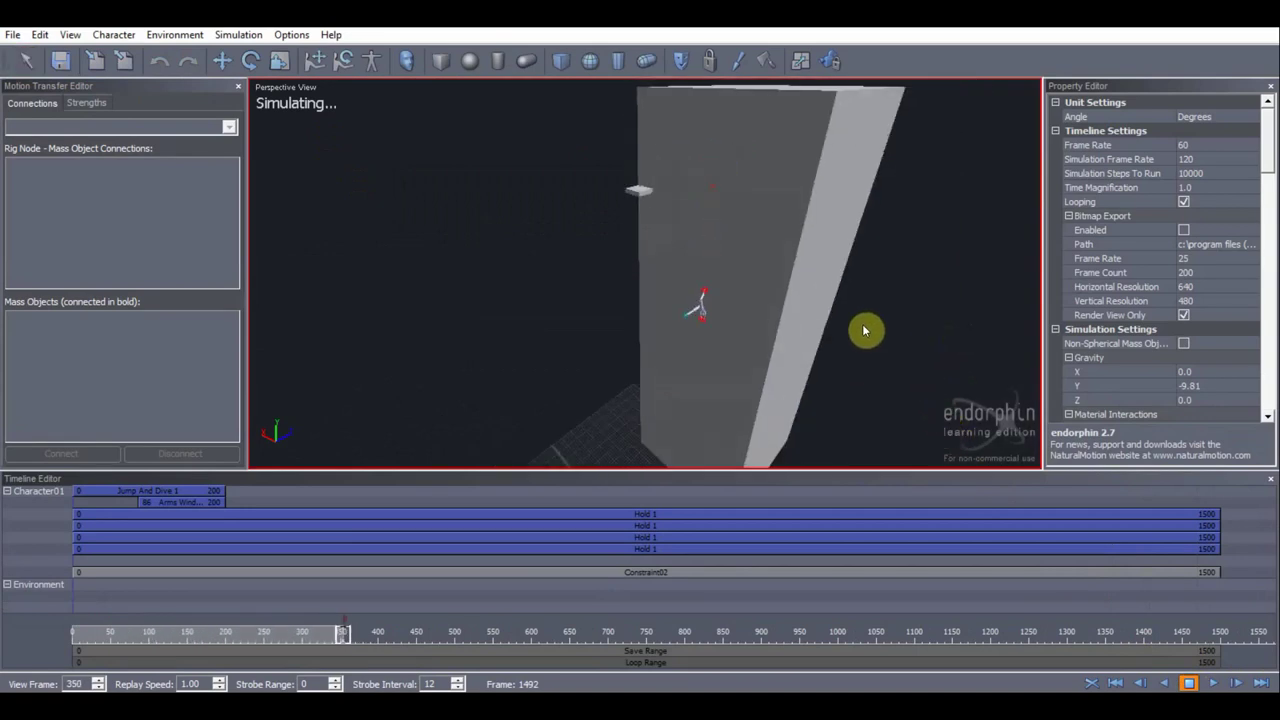
{"action": "scroll", "coordinate": [864, 324], "scroll_direction": "up", "scroll_amount": 3}
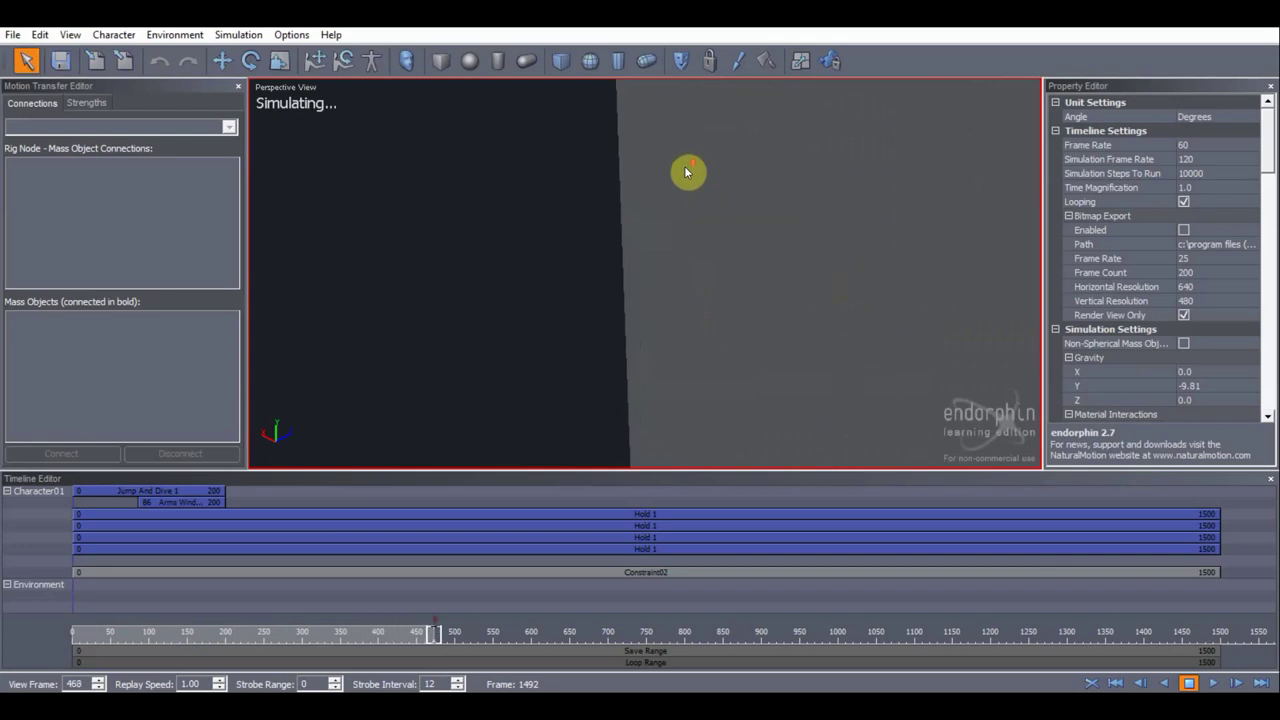
{"action": "scroll", "coordinate": [652, 92], "scroll_direction": "down", "scroll_amount": 3}
{"action": "left_click_drag", "start_coordinate": [652, 92], "coordinate": [729, 37], "text": "alt"}
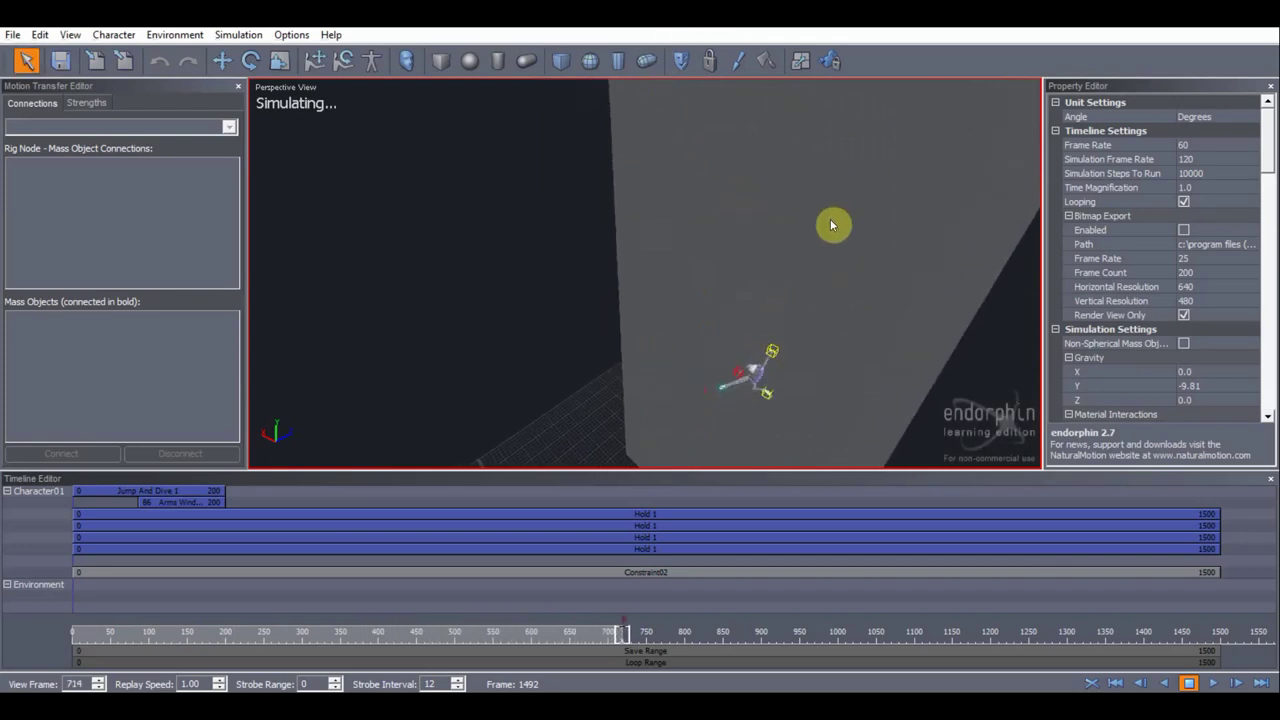
{"action": "mouse_move", "coordinate": [854, 263]}
{"action": "left_mouse_down", "text": "alt"}
{"action": "mouse_move", "coordinate": [848, 289]}
{"action": "mouse_move", "coordinate": [903, 229]}
{"action": "mouse_move", "coordinate": [877, 149]}
{"action": "mouse_move", "coordinate": [895, 146]}
{"action": "mouse_move", "coordinate": [840, 191]}
{"action": "left_mouse_up", "text": "alt"}
{"action": "scroll", "coordinate": [840, 191], "scroll_direction": "up", "scroll_amount": 3}
{"action": "scroll", "coordinate": [840, 191], "scroll_direction": "up", "scroll_amount": 2}
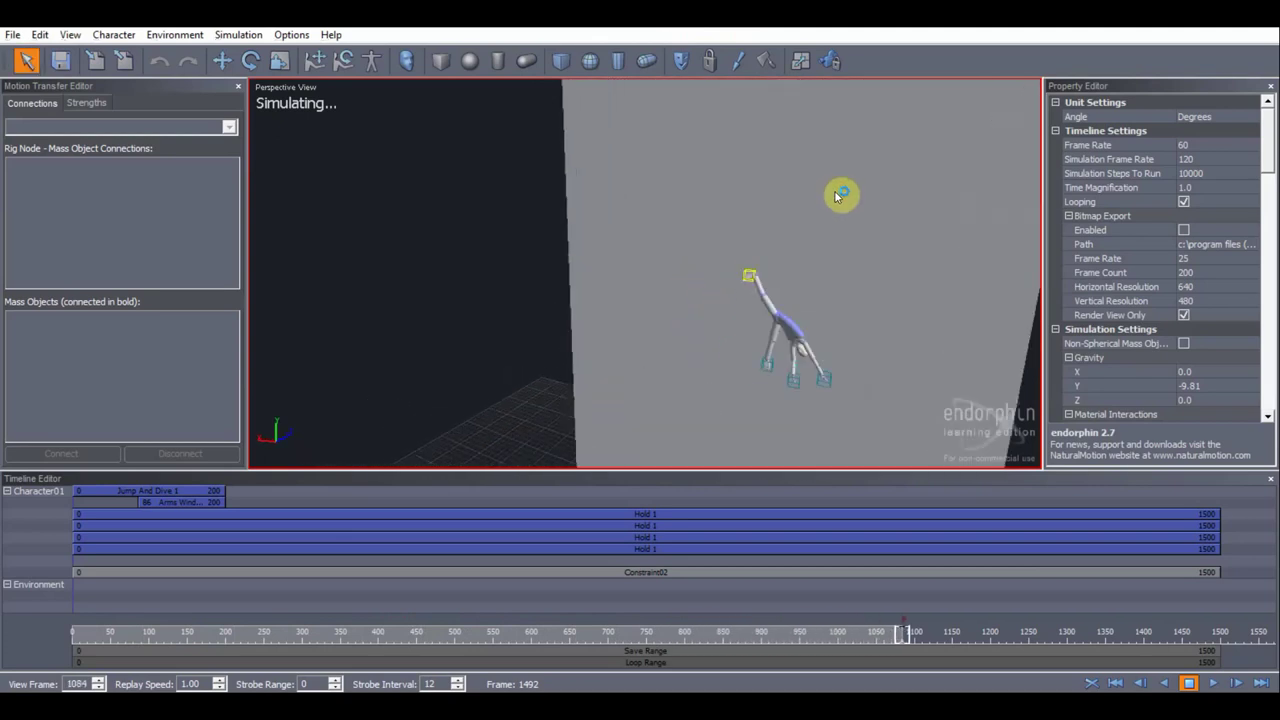
{"action": "left_click", "coordinate": [805, 61]}
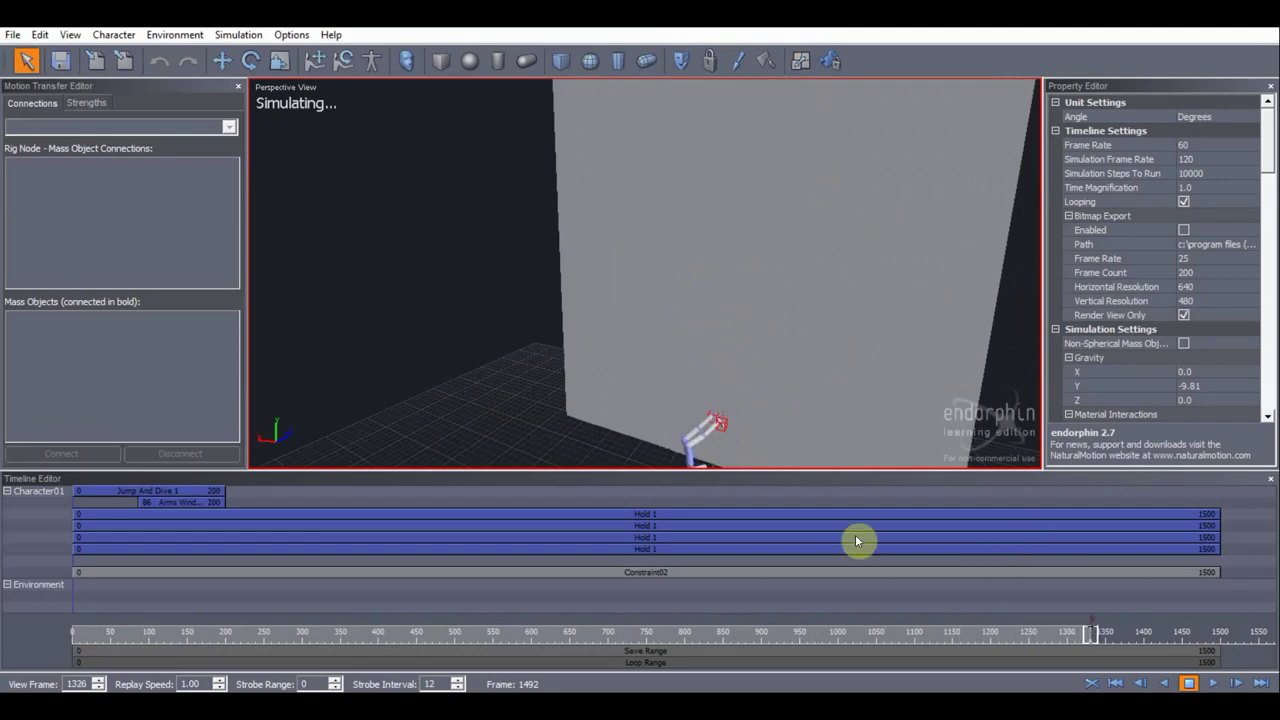
{"action": "left_click", "coordinate": [12, 35]}
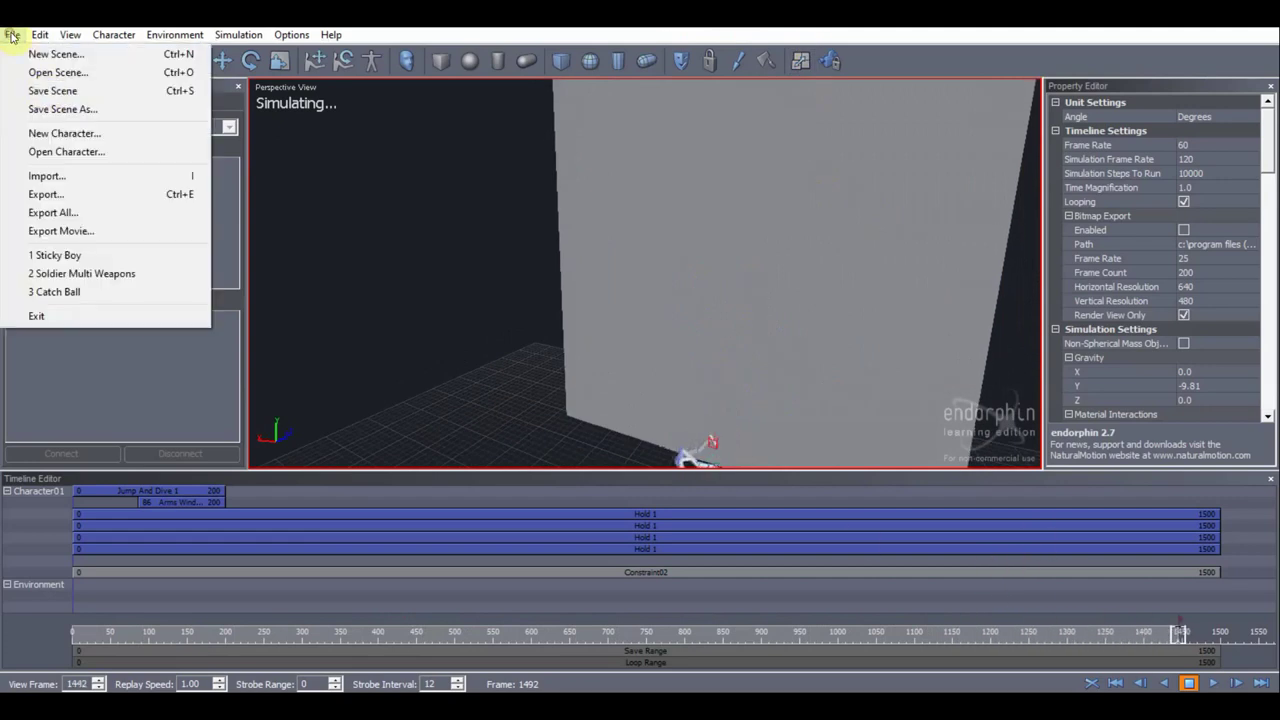
- Export the movie as 44444.avi on the Desktop, accepting Export Options for frames 0–1500 at 30 fps
{"action": "left_click", "coordinate": [55, 237]}
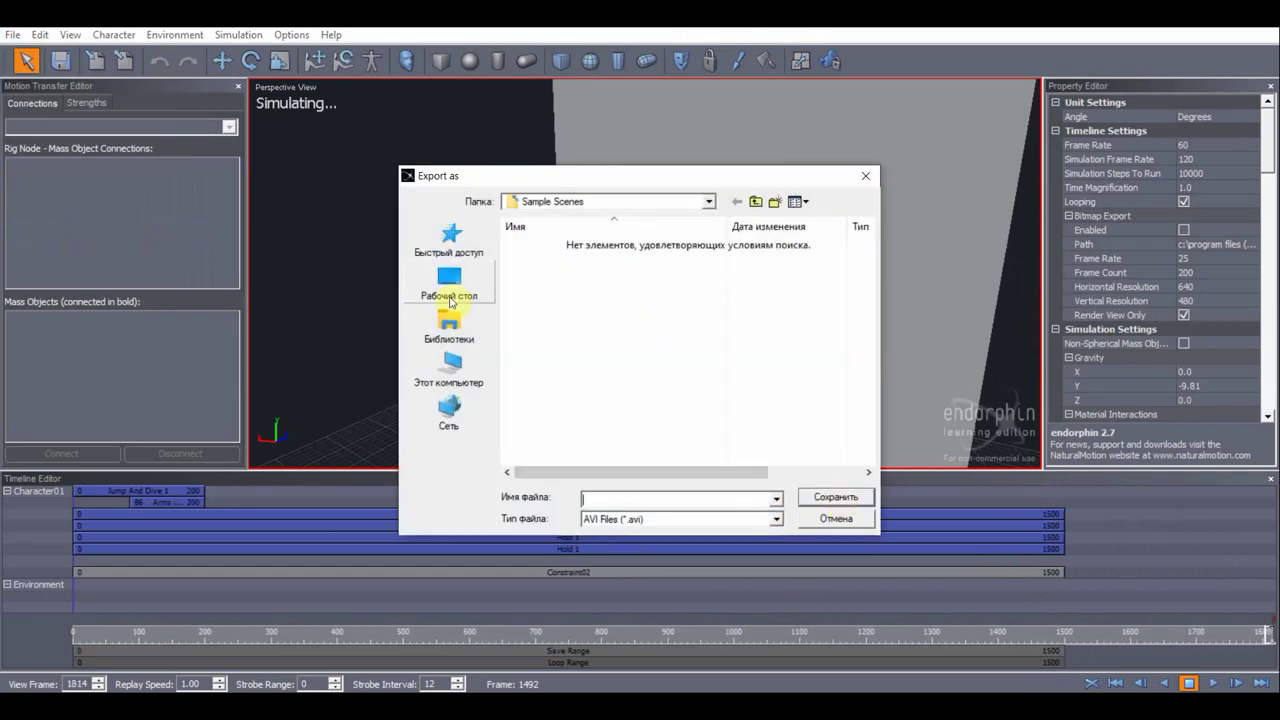
{"action": "left_click", "coordinate": [455, 290]}
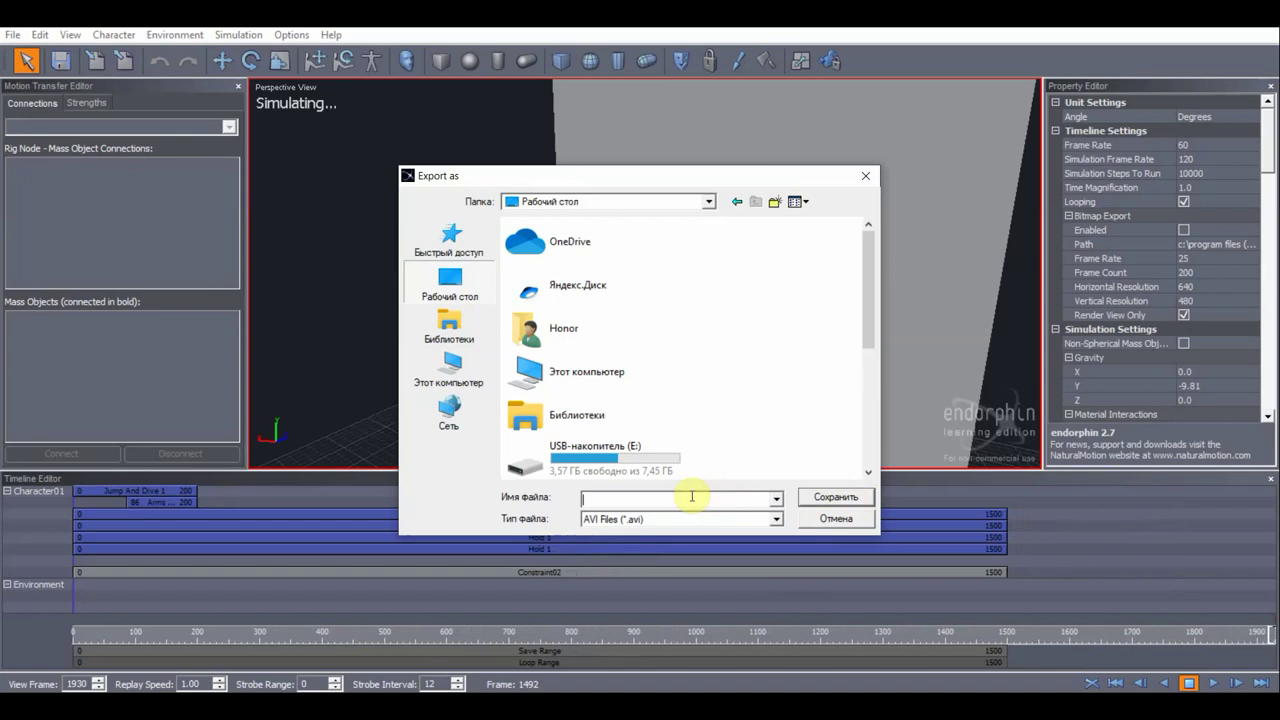
{"action": "type", "text": "44444"}
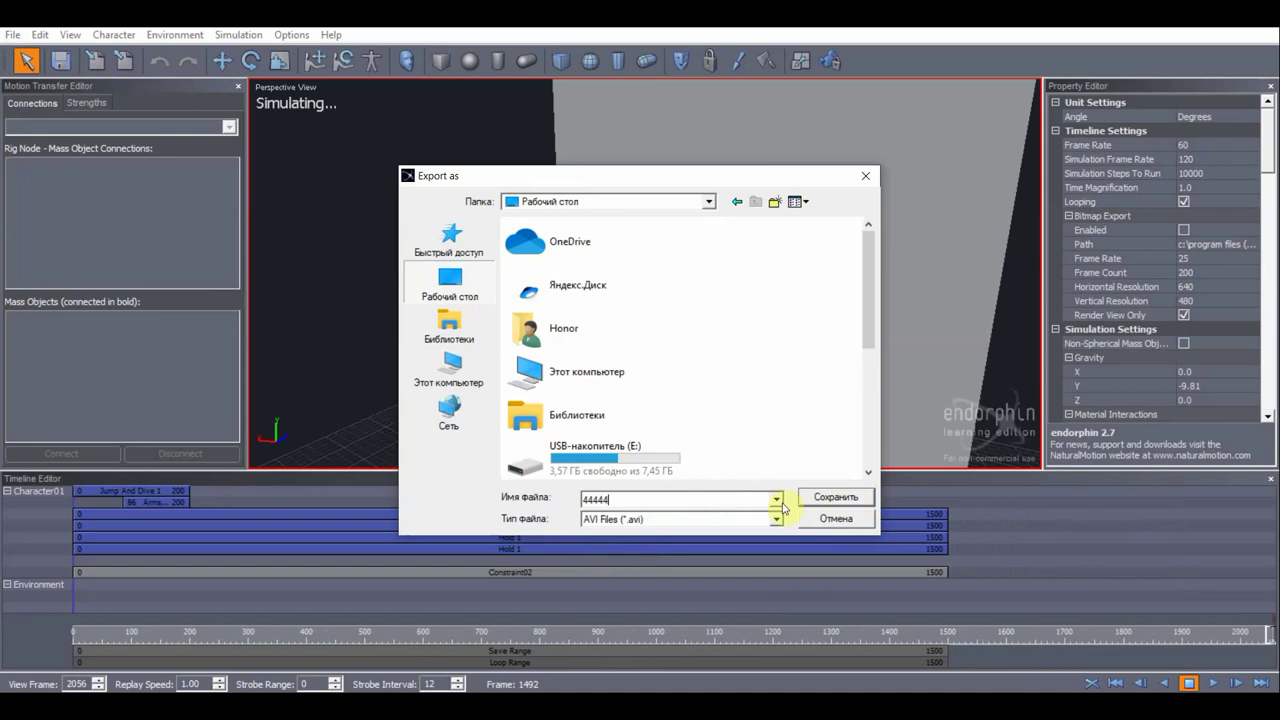
{"action": "left_click", "coordinate": [835, 497]}
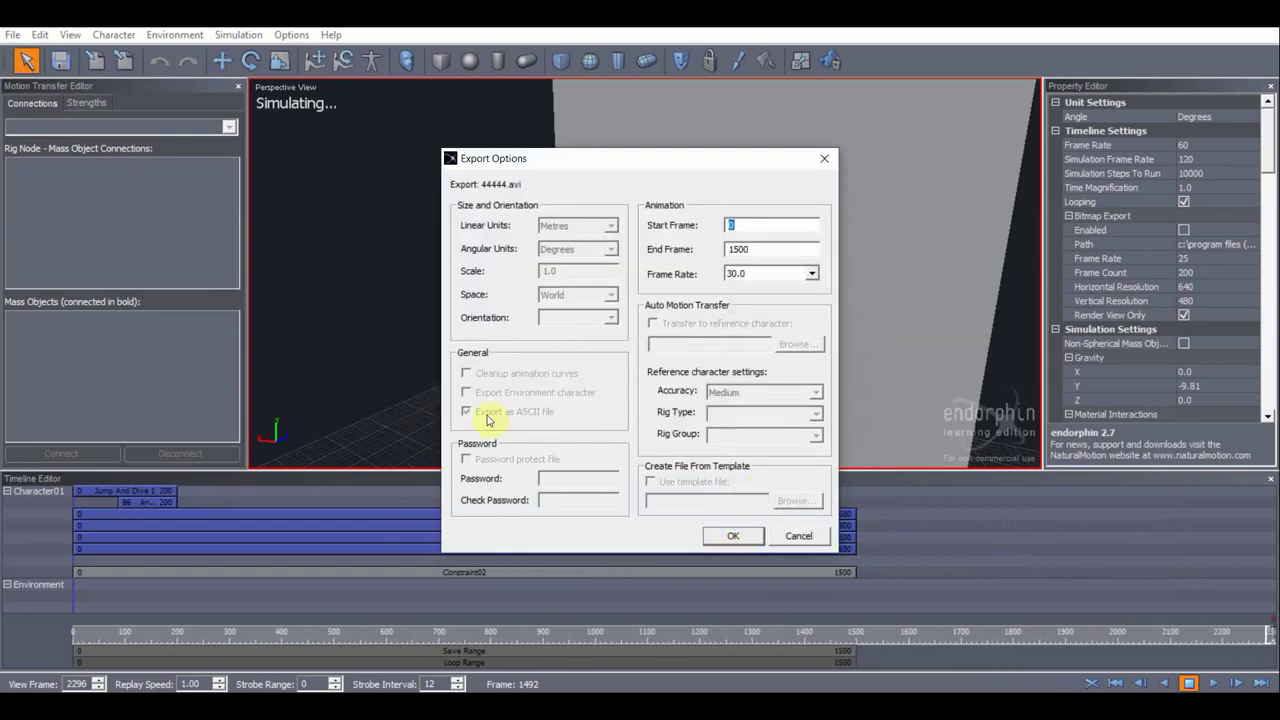
{"action": "left_click", "coordinate": [740, 538]}
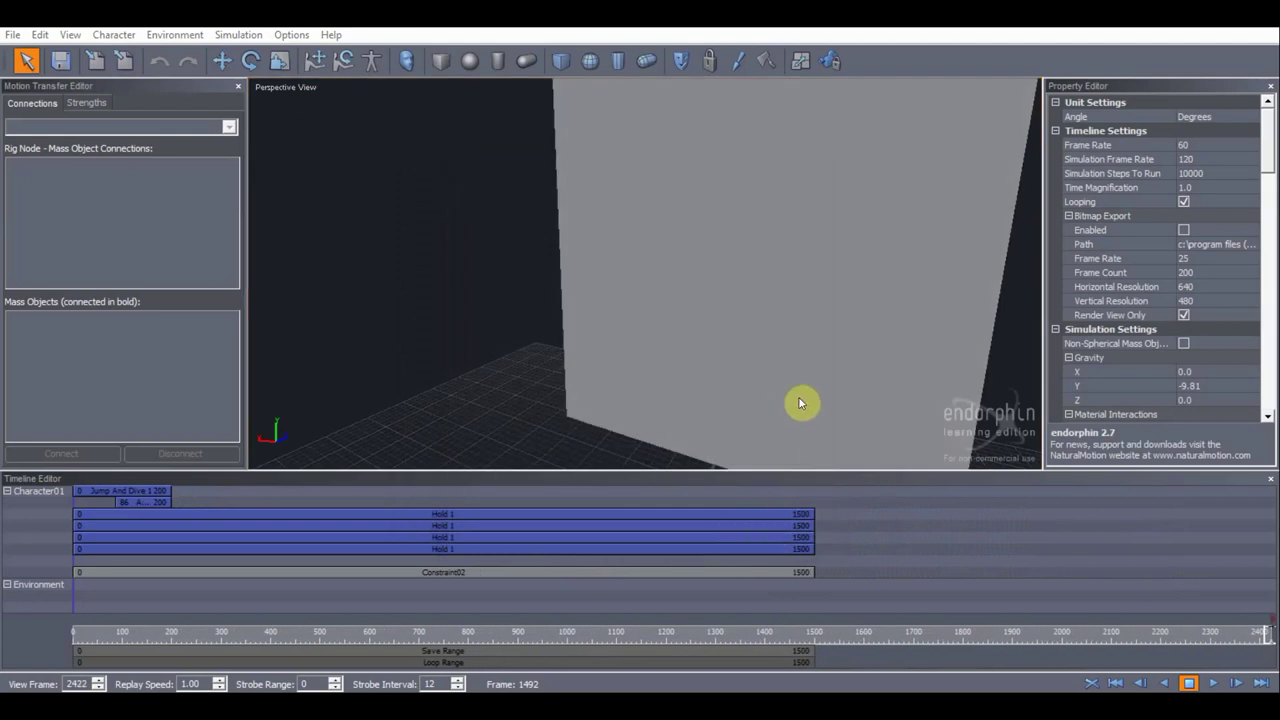
{"action": "left_click", "coordinate": [690, 354]}
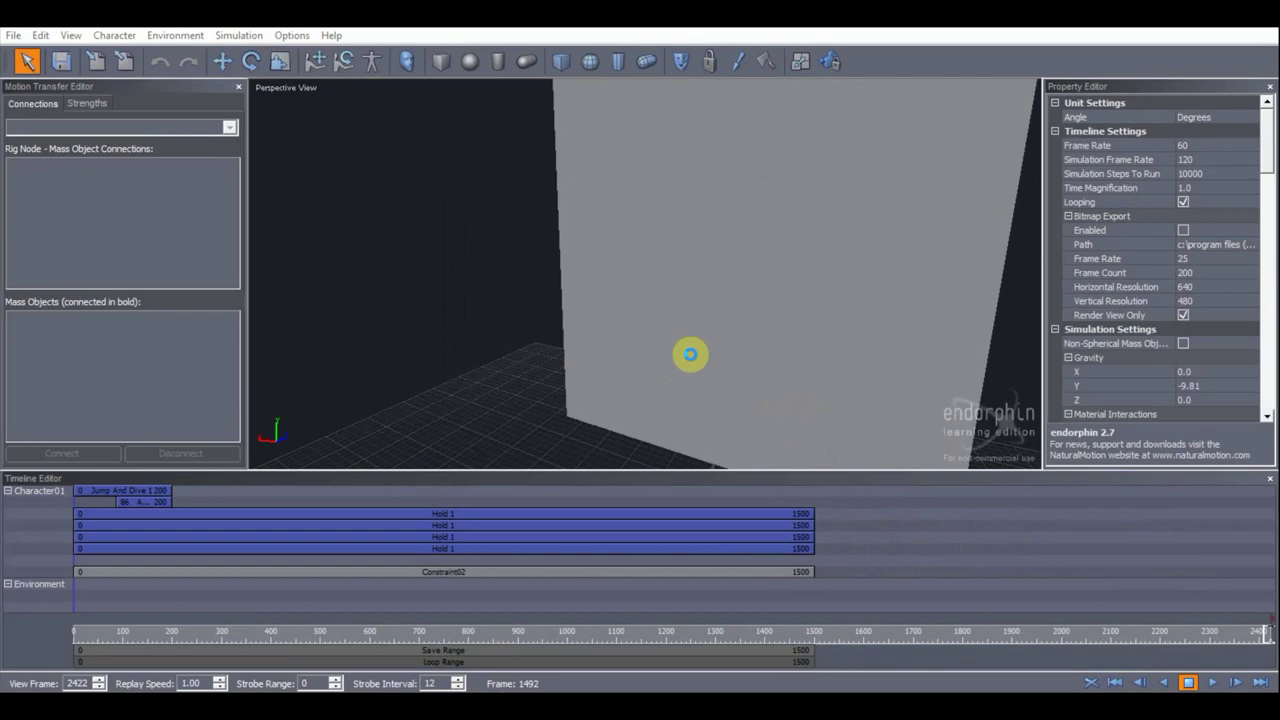